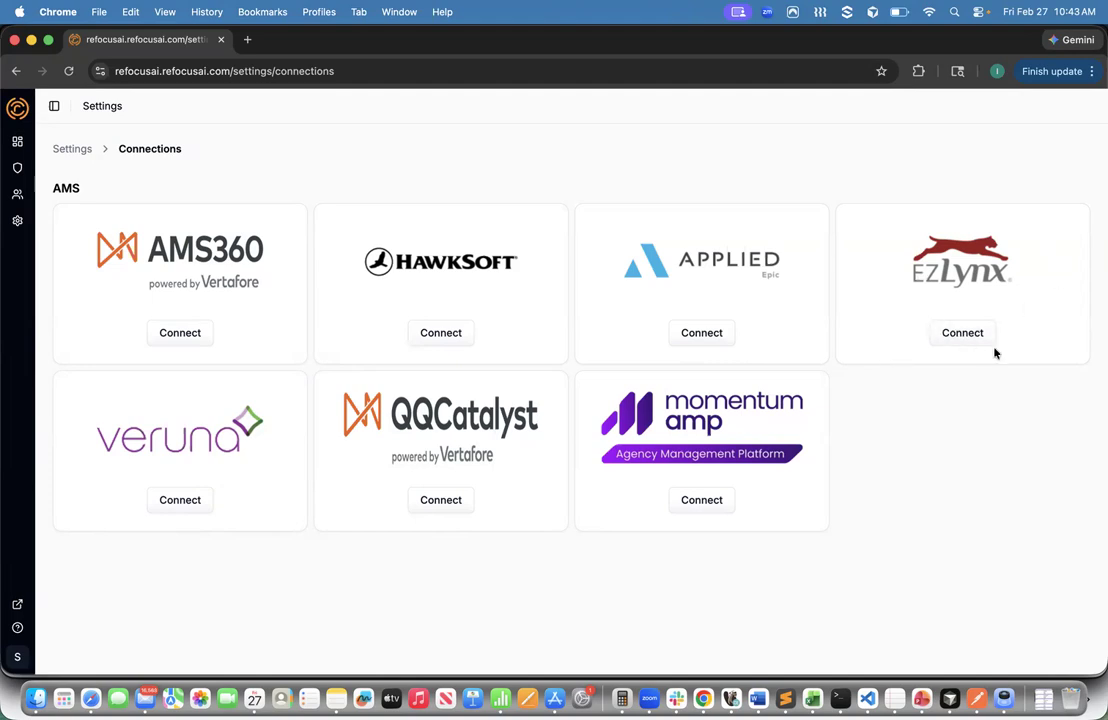
# - Start connecting EZLynx and bring up its Connect Your EZLynx Account setup section
pyautogui.click(966, 335)
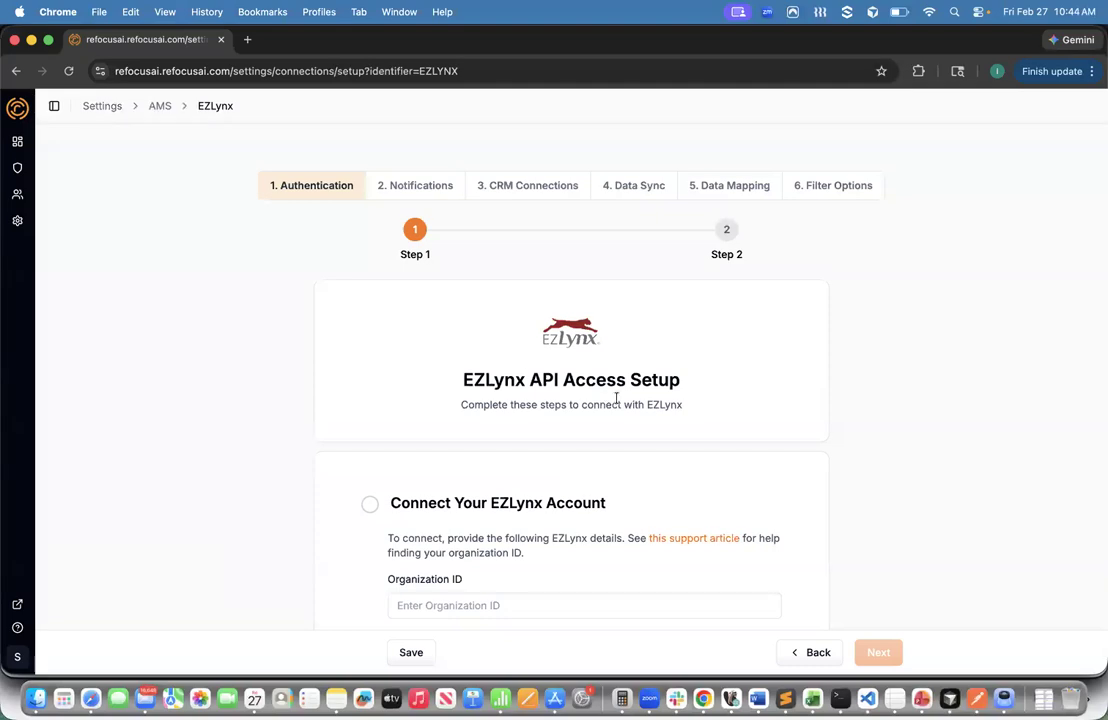
pyautogui.scroll(-3, 617, 398)
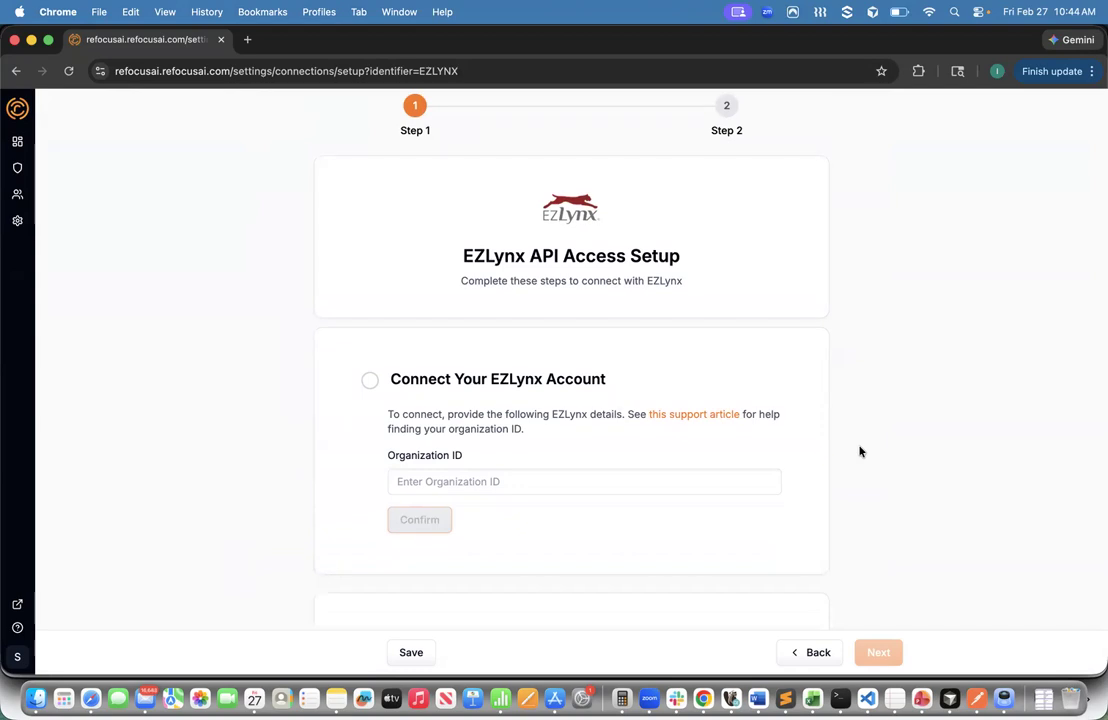
pyautogui.scroll(-1, 860, 450)
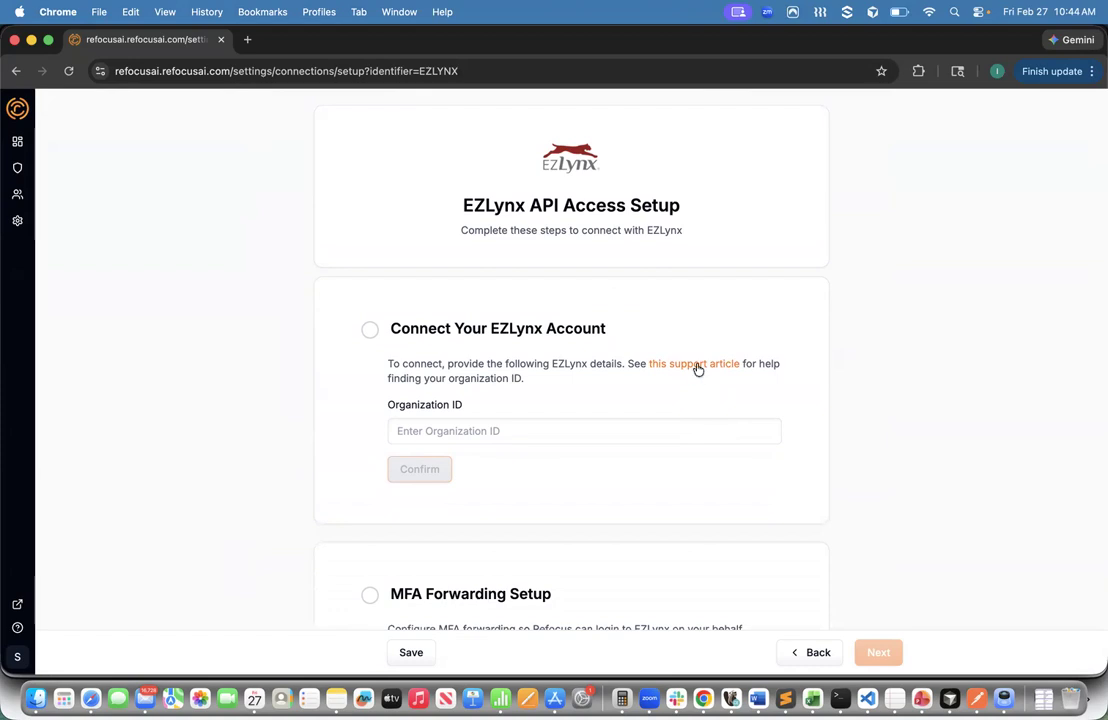
# - Read the support article on finding the EZLynx organization ID, then return to the setup tab
pyautogui.click(697, 365)
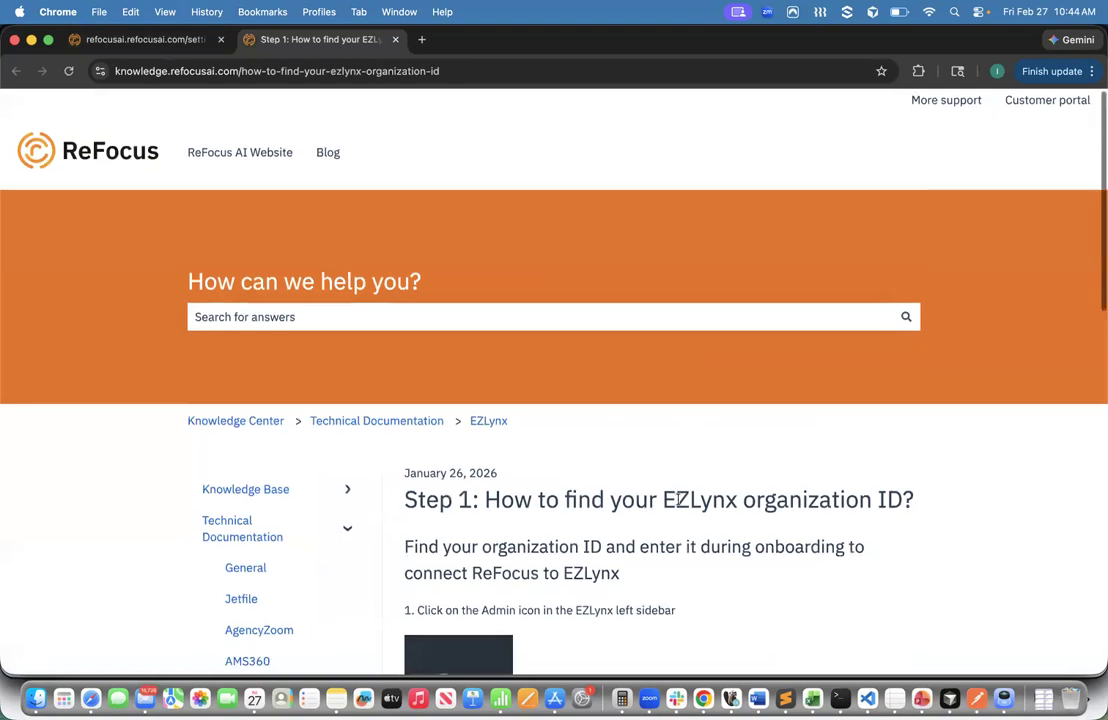
pyautogui.scroll(-3, 680, 504)
pyautogui.scroll(-3, 680, 504)
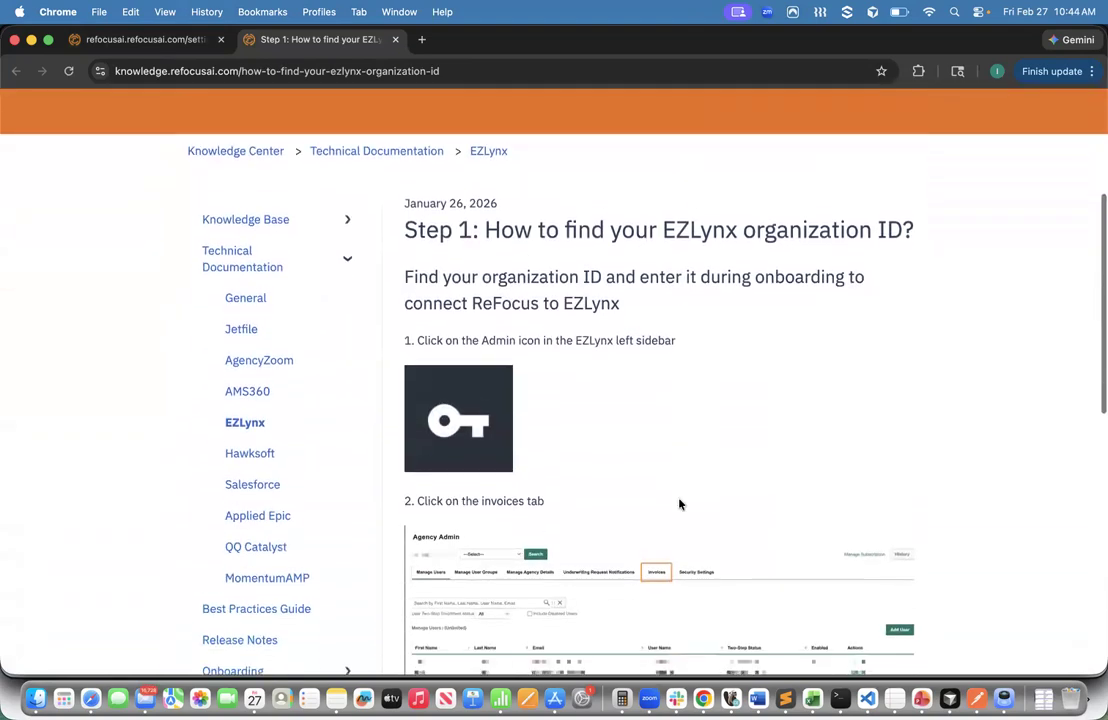
pyautogui.scroll(-1, 680, 504)
pyautogui.scroll(-2, 680, 504)
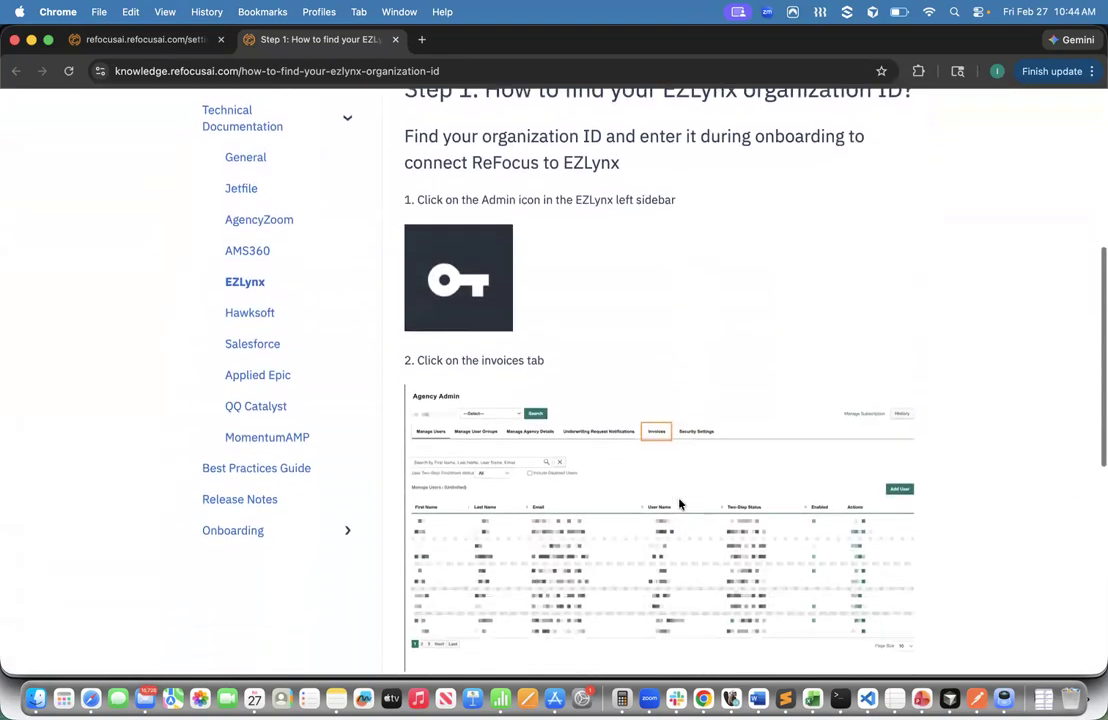
pyautogui.click(132, 42)
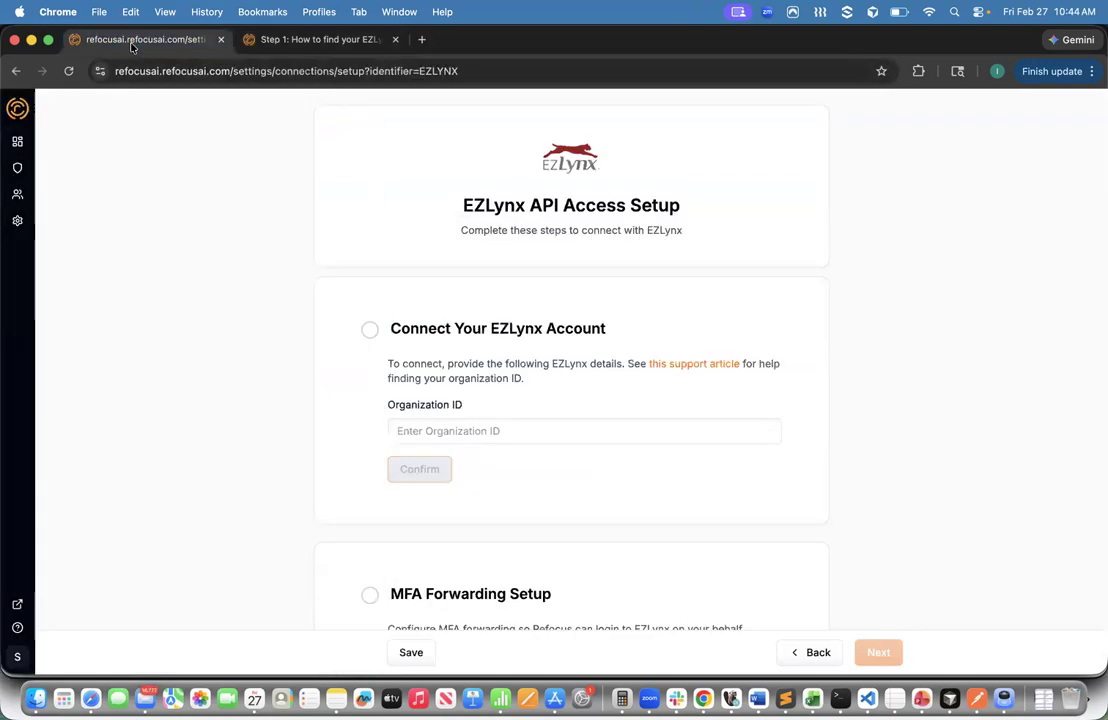
# - Enter and confirm EZLynx Organization ID 12345
pyautogui.click(414, 430)
pyautogui.write('1234')
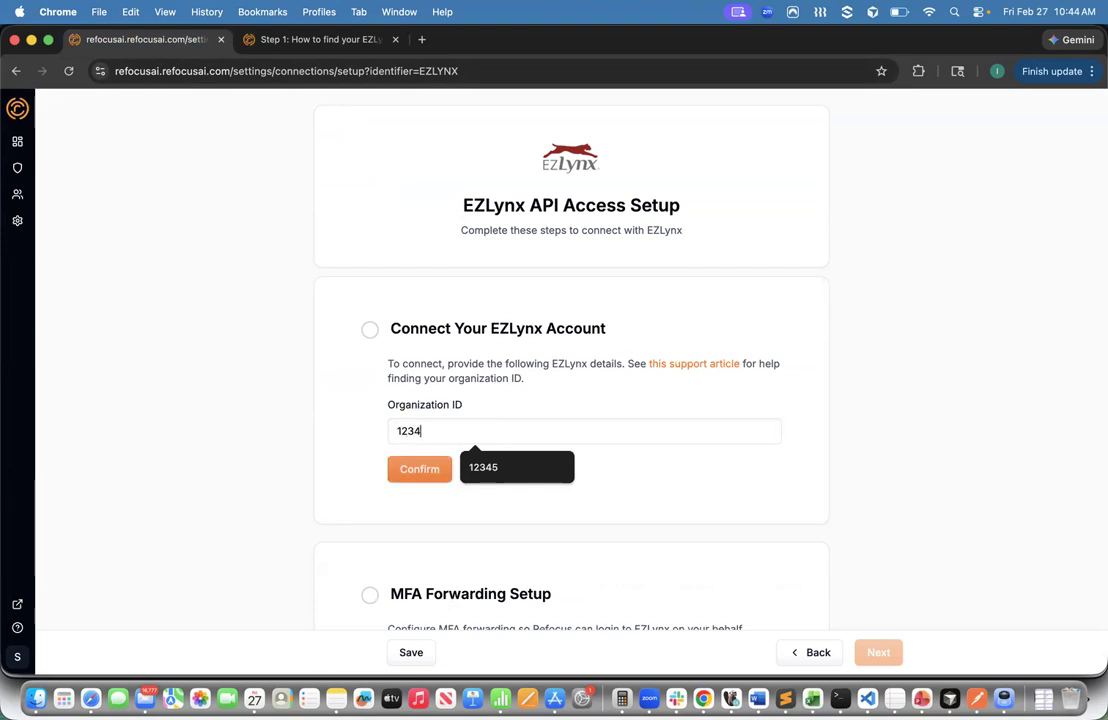
pyautogui.write('5')
pyautogui.click(410, 469)
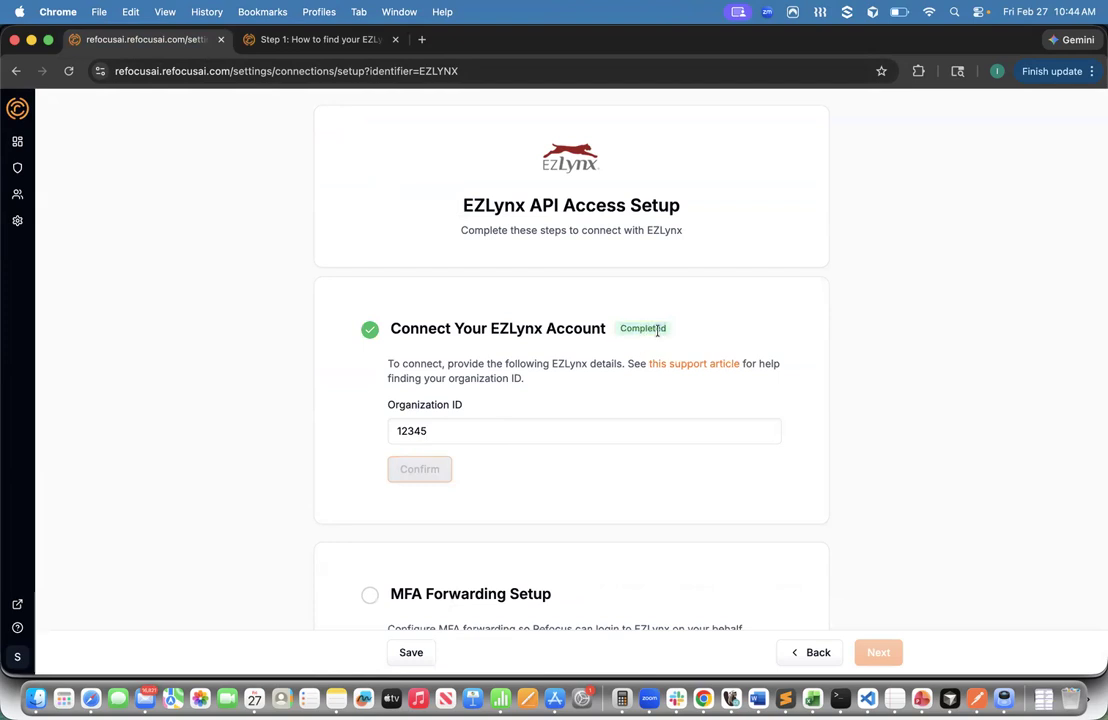
# - Move down to MFA Forwarding Setup and review the email forwarding rule instructions
pyautogui.scroll(-3, 645, 329)
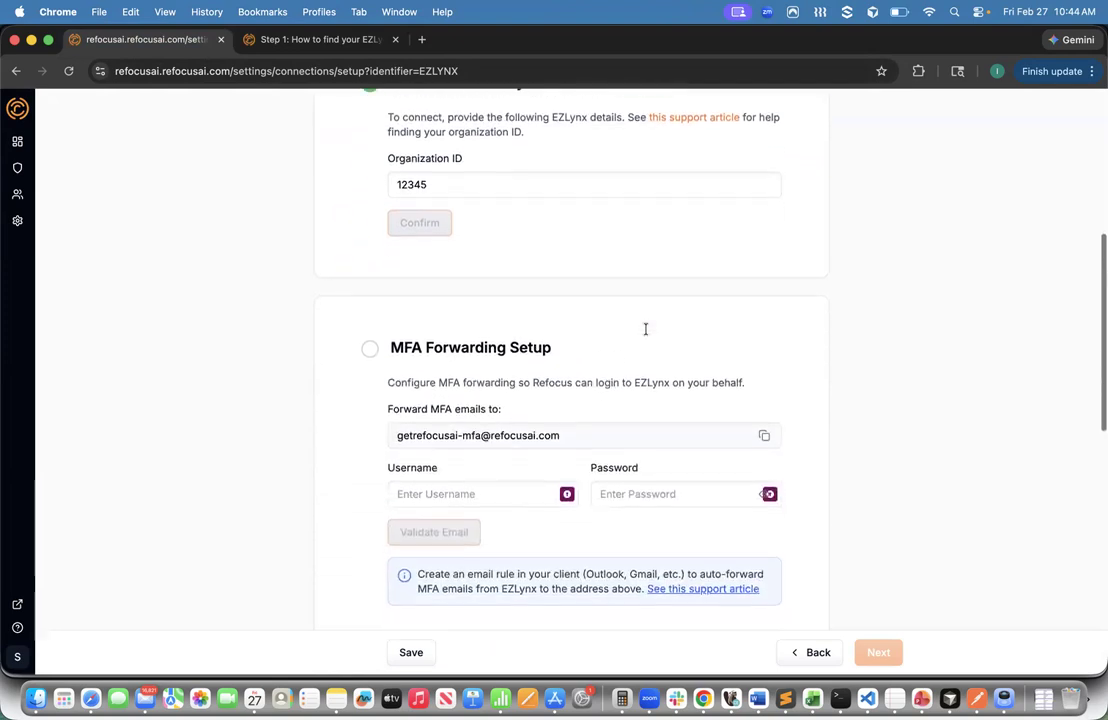
pyautogui.scroll(-1, 645, 329)
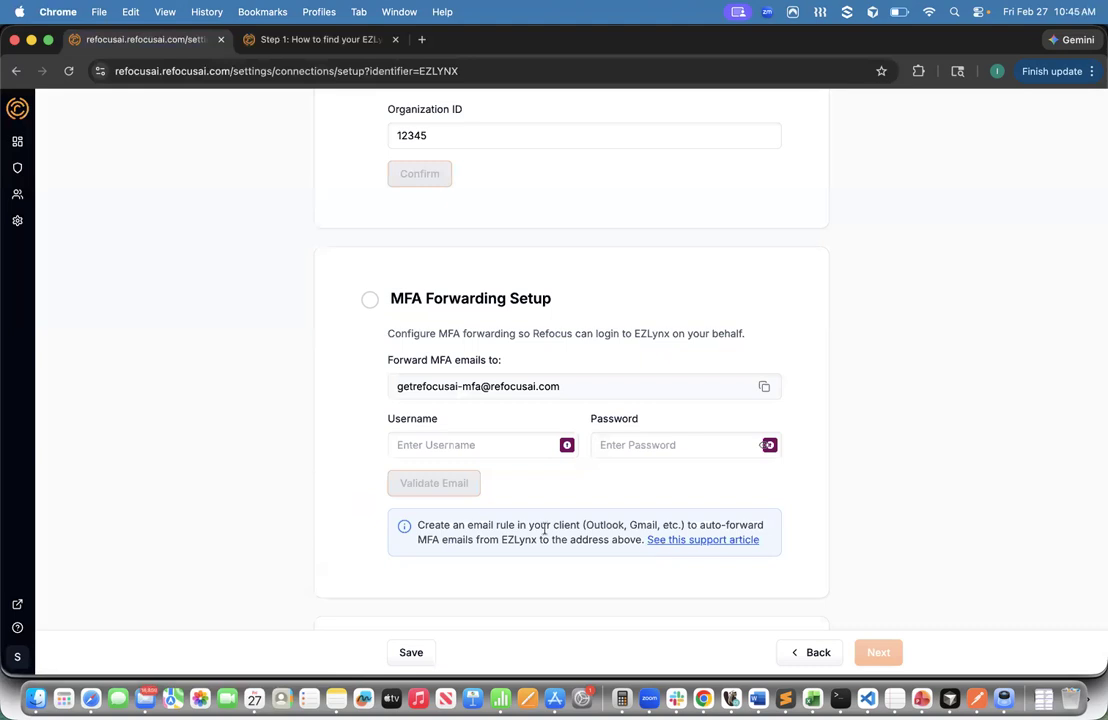
pyautogui.moveTo(416, 524); pyautogui.dragTo(438, 541)
pyautogui.click(438, 541)
# - Look over the MFA forwarding support article in a new tab, then return to the EZLynx setup
pyautogui.click(681, 540)
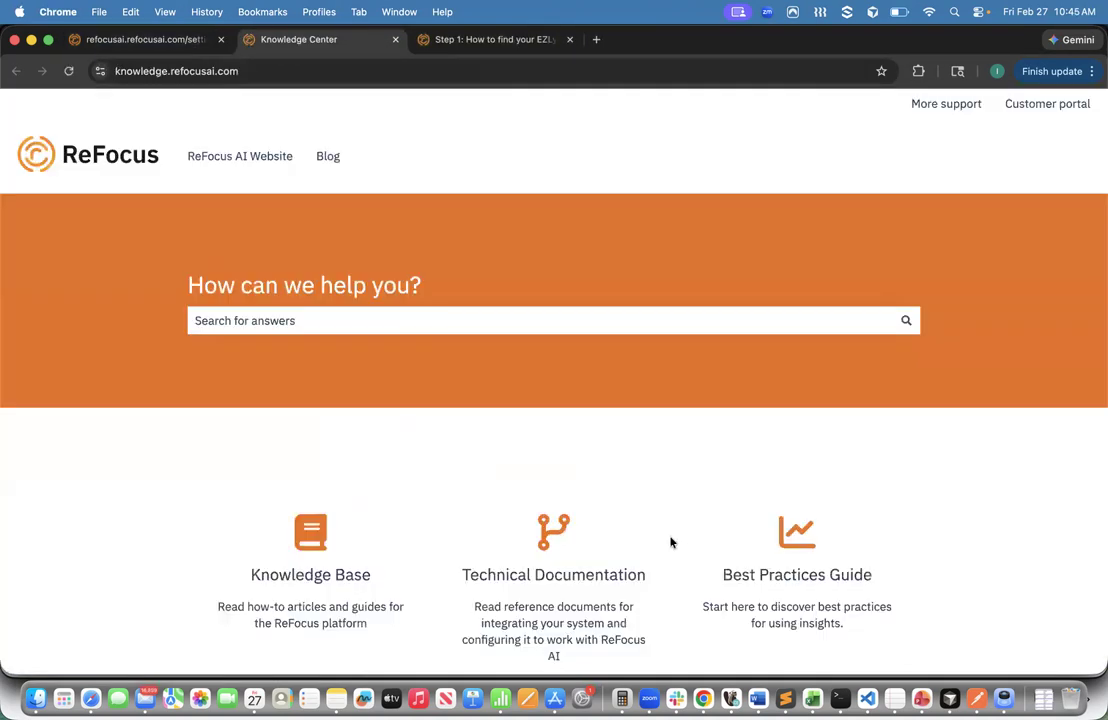
pyautogui.scroll(-3, 652, 478)
pyautogui.scroll(5, 652, 478)
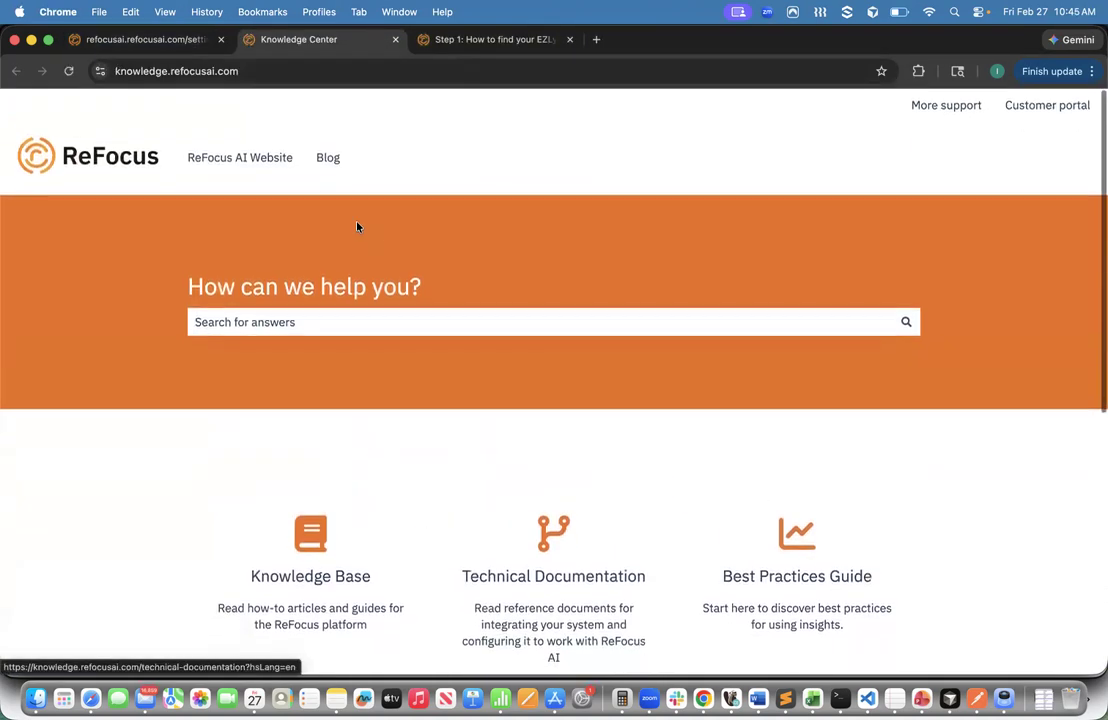
pyautogui.click(146, 40)
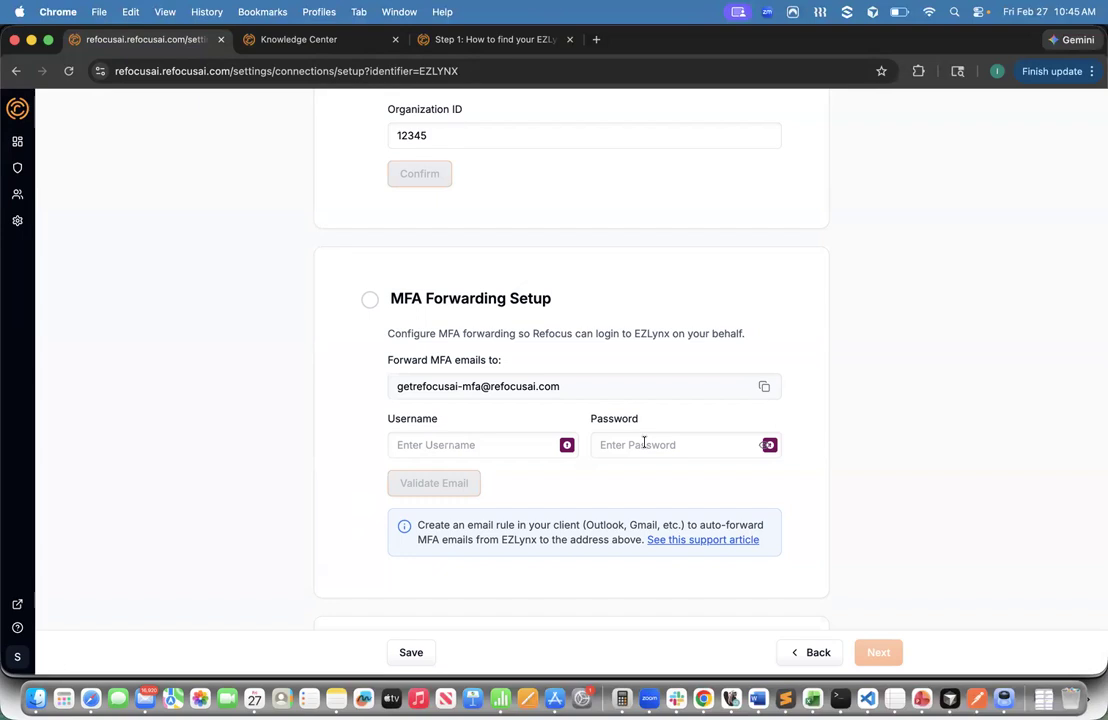
# - Fill in the EZLynx login username and password in the MFA Forwarding Setup fields
pyautogui.click(504, 443)
pyautogui.write('test')
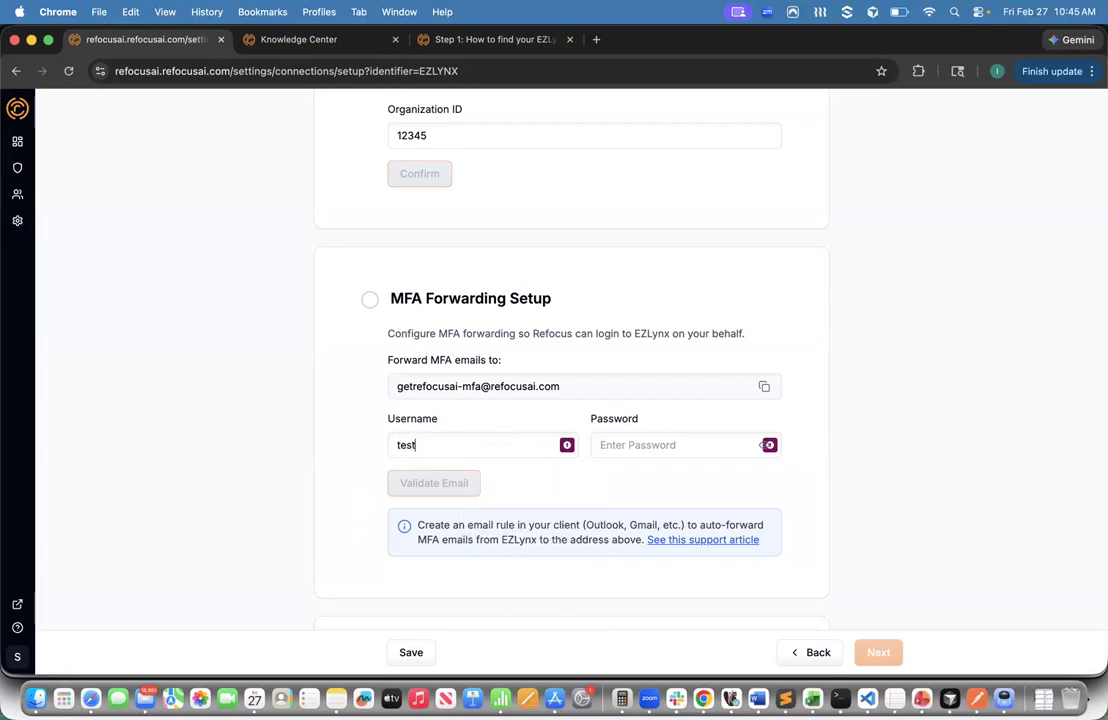
pyautogui.click(689, 447)
pyautogui.write('test')
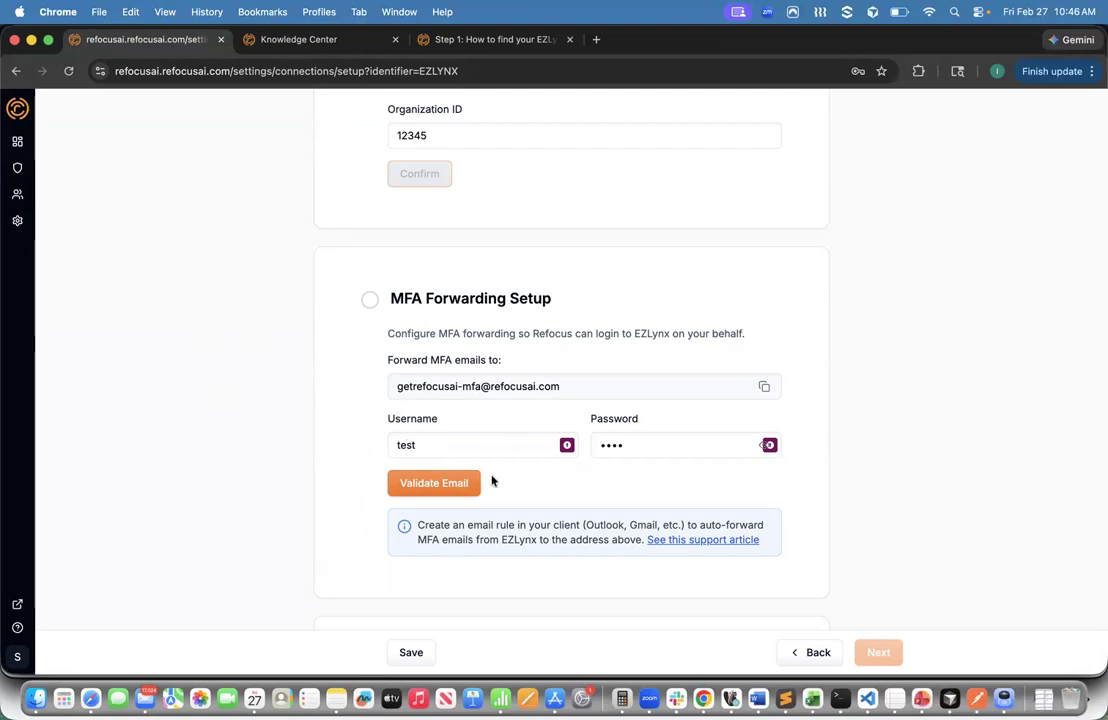
# - Validate the forwarding email and confirm so Credentials and MFA both show Complete
pyautogui.click(434, 485)
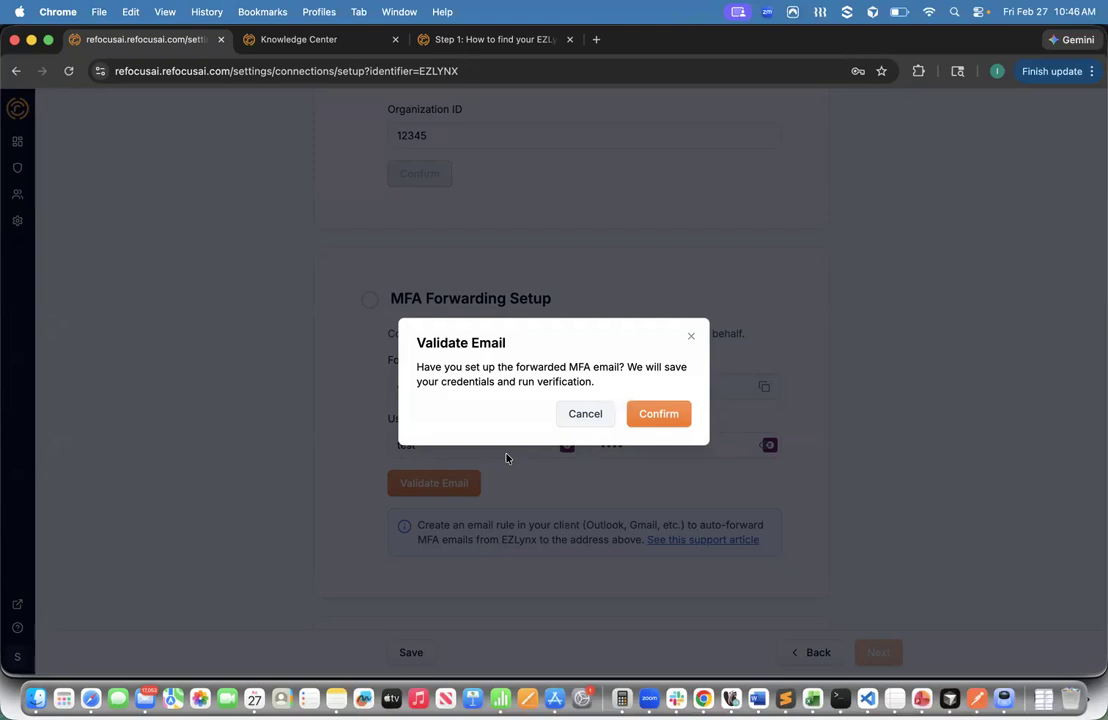
pyautogui.click(659, 415)
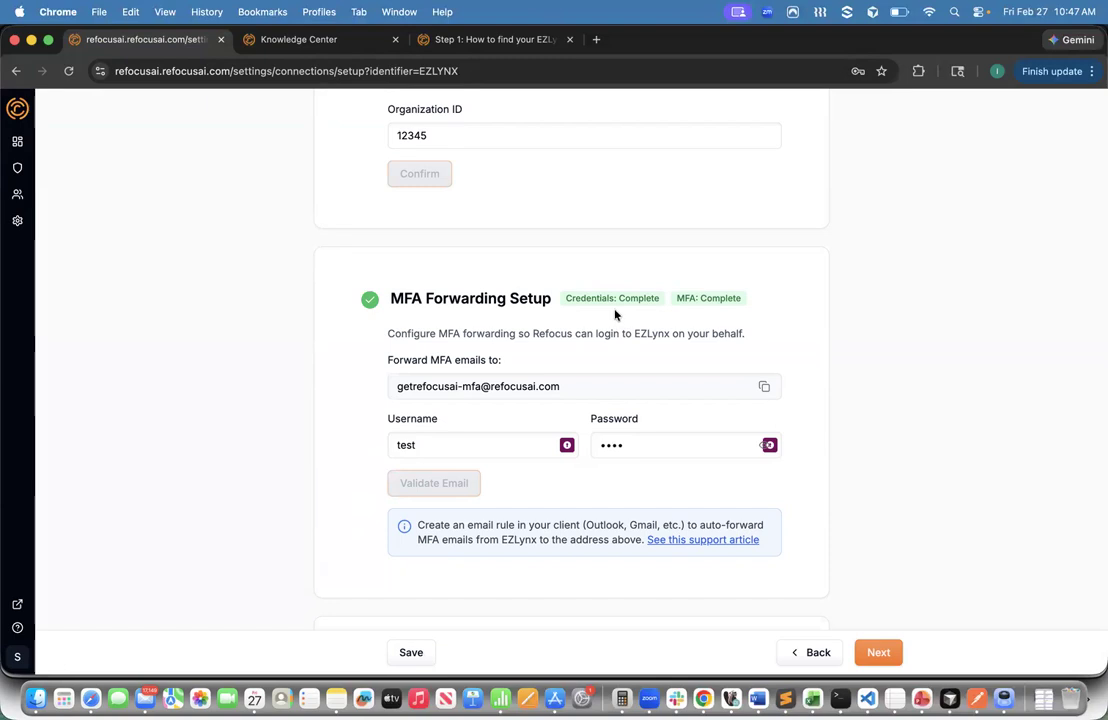
# - Open the 'Read the full article and requirements' link under Email Confirmation
pyautogui.scroll(-5, 601, 492)
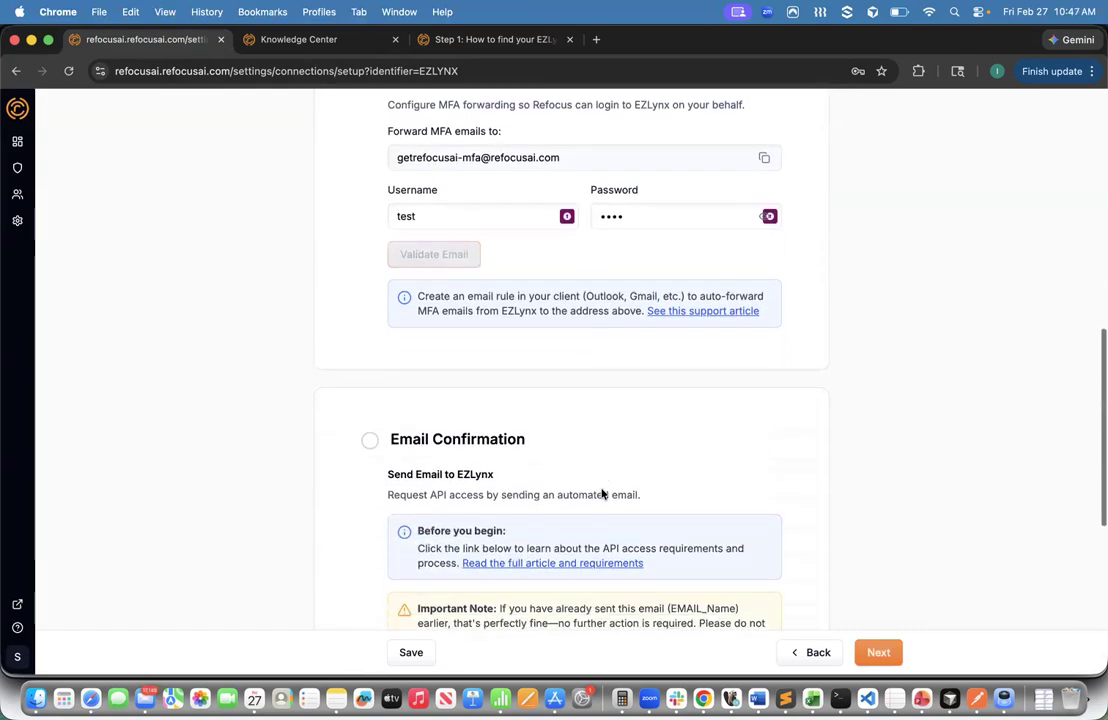
pyautogui.scroll(-2, 601, 492)
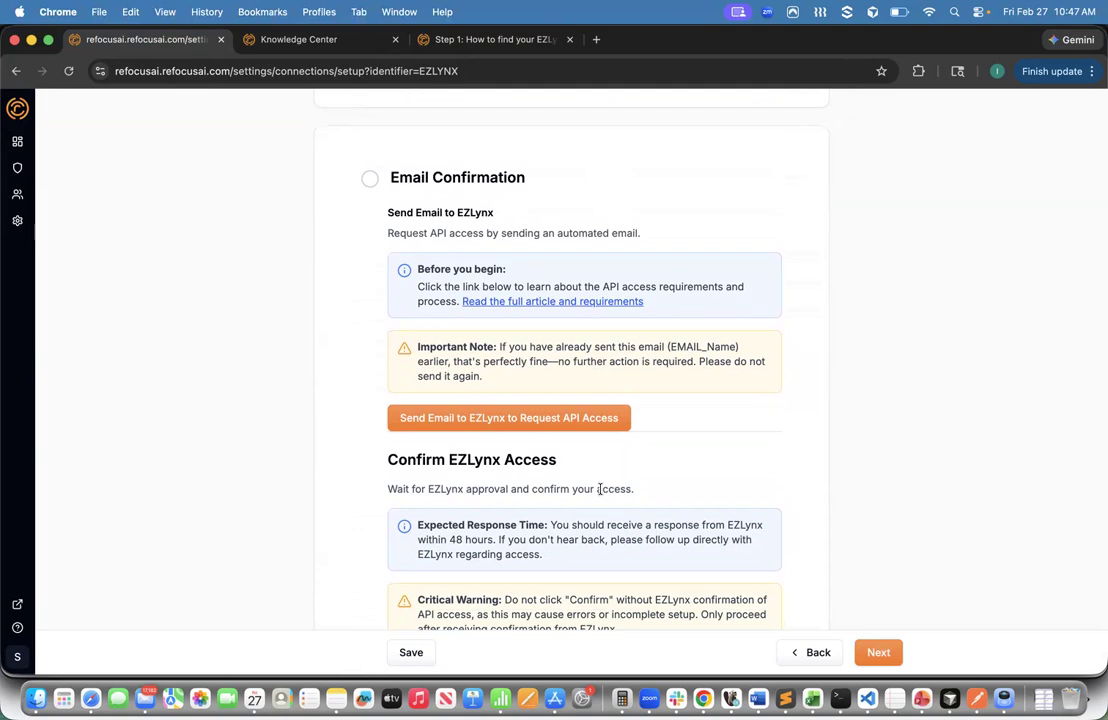
pyautogui.click(537, 303)
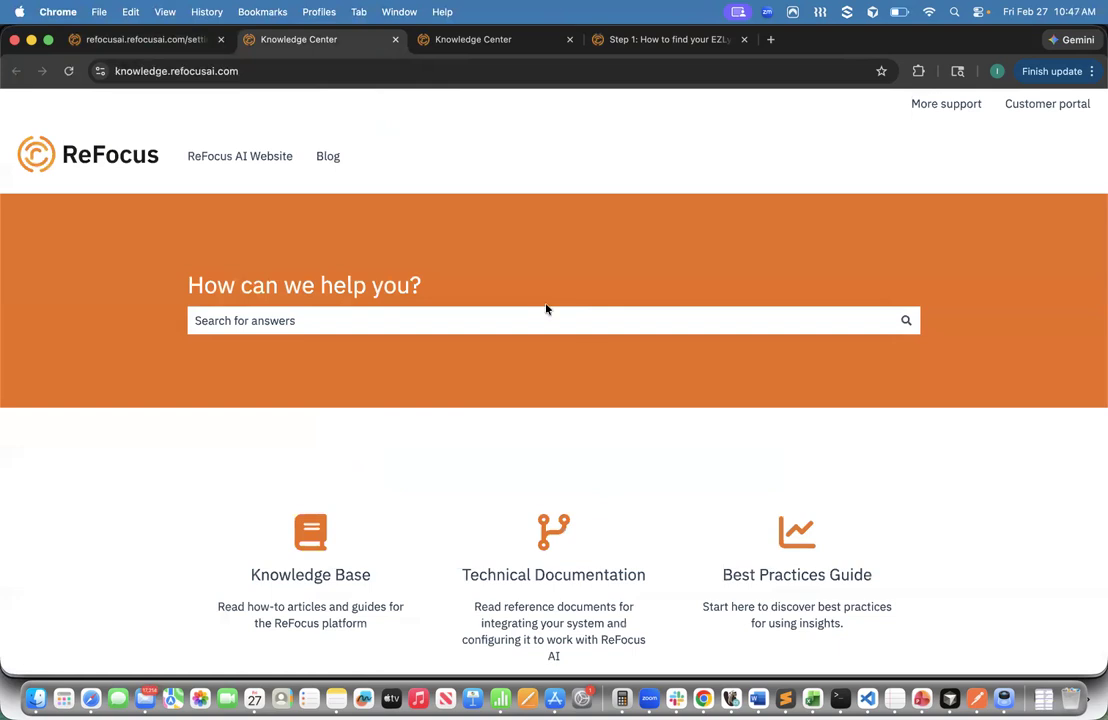
# - Switch back to the EZLynx setup page at the Email Confirmation step
pyautogui.click(159, 44)
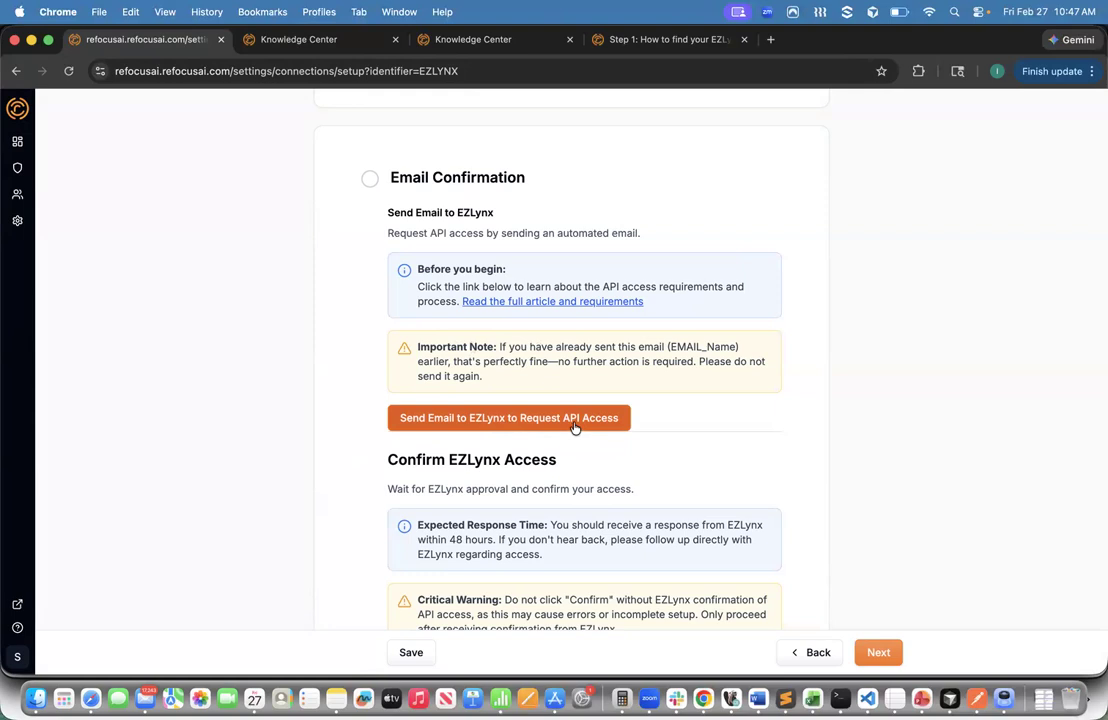
# - Draft the EZLynx API access request email and review its Agency Name and account ID placeholders
pyautogui.click(510, 424)
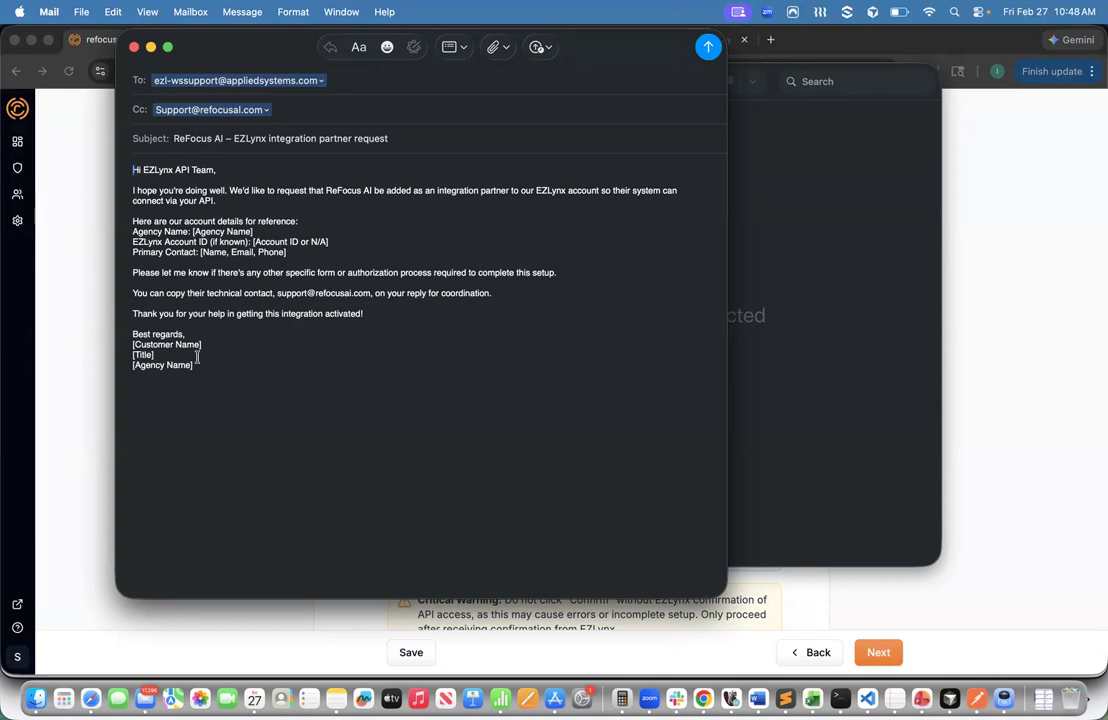
pyautogui.tripleClick(192, 231)
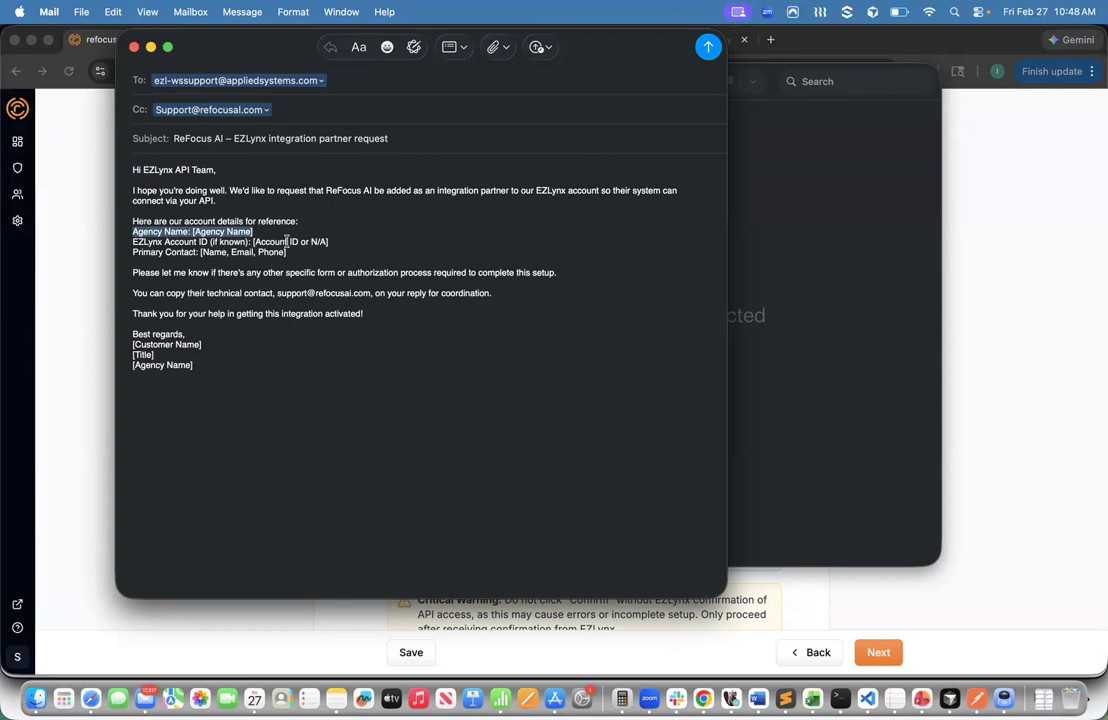
pyautogui.moveTo(287, 241); pyautogui.dragTo(232, 257)
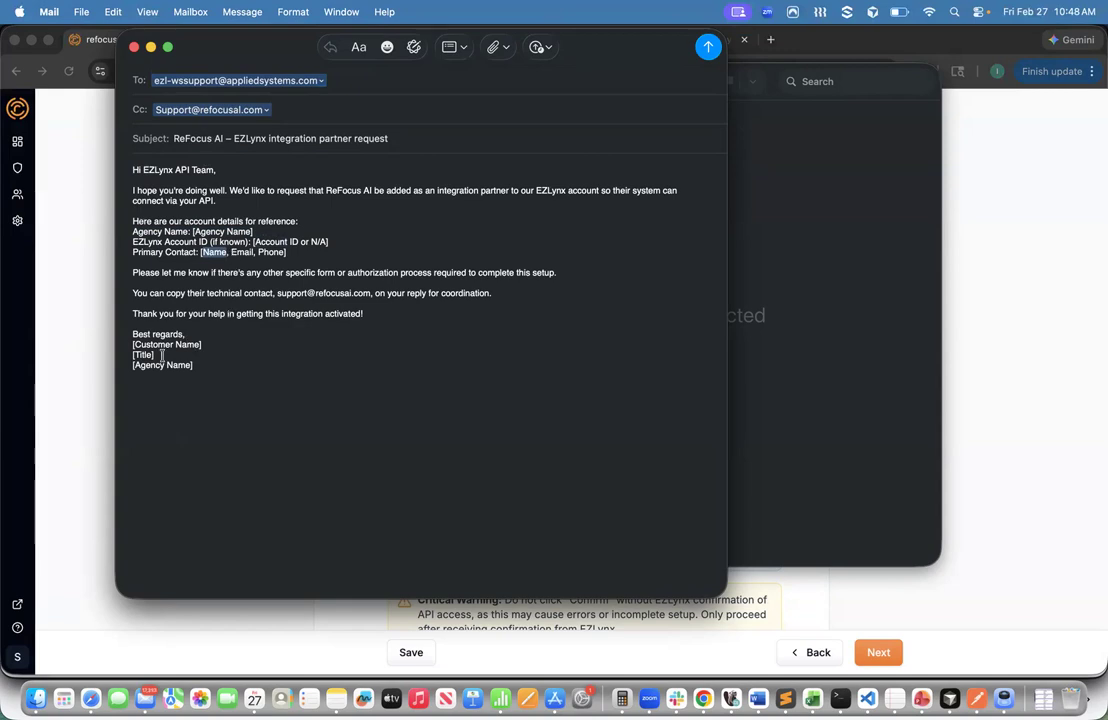
pyautogui.click(91, 332)
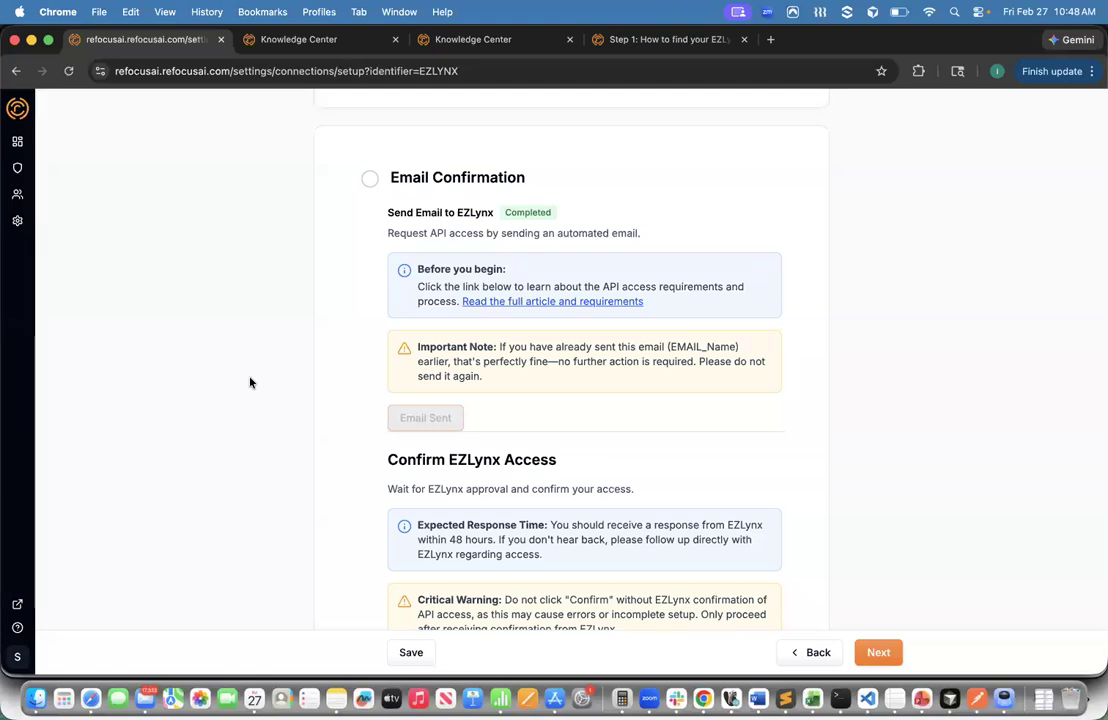
# - Bring up the Confirm EZLynx Approval prompt asking whether the email was sent
pyautogui.scroll(-2, 331, 436)
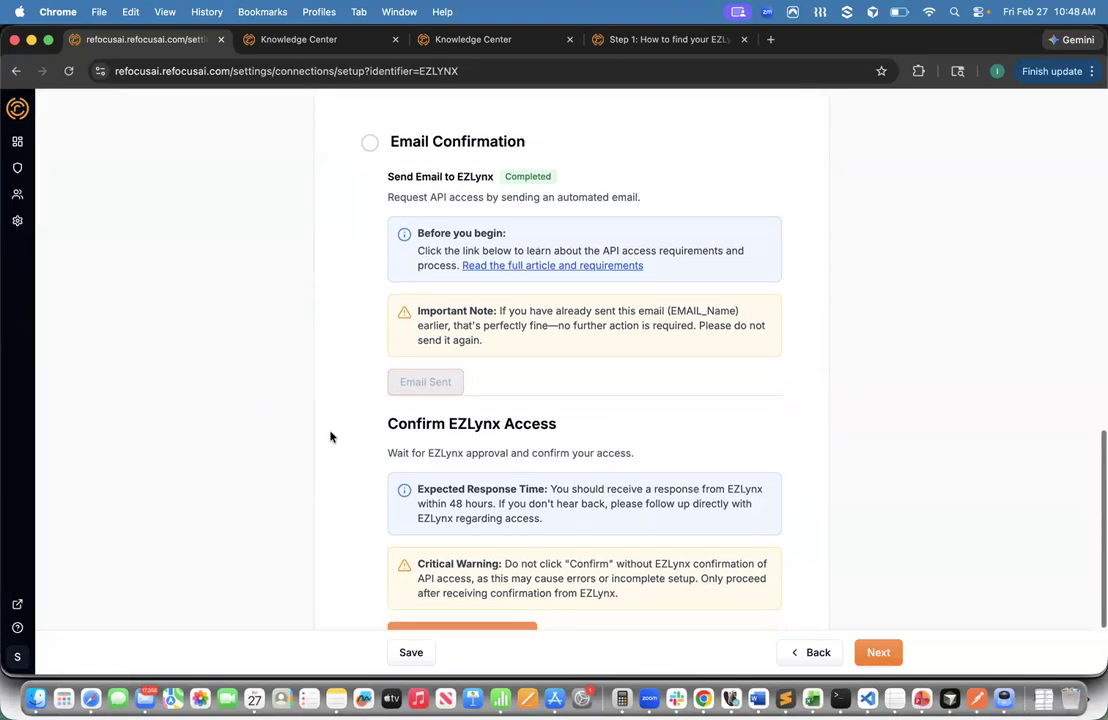
pyautogui.scroll(-3, 331, 436)
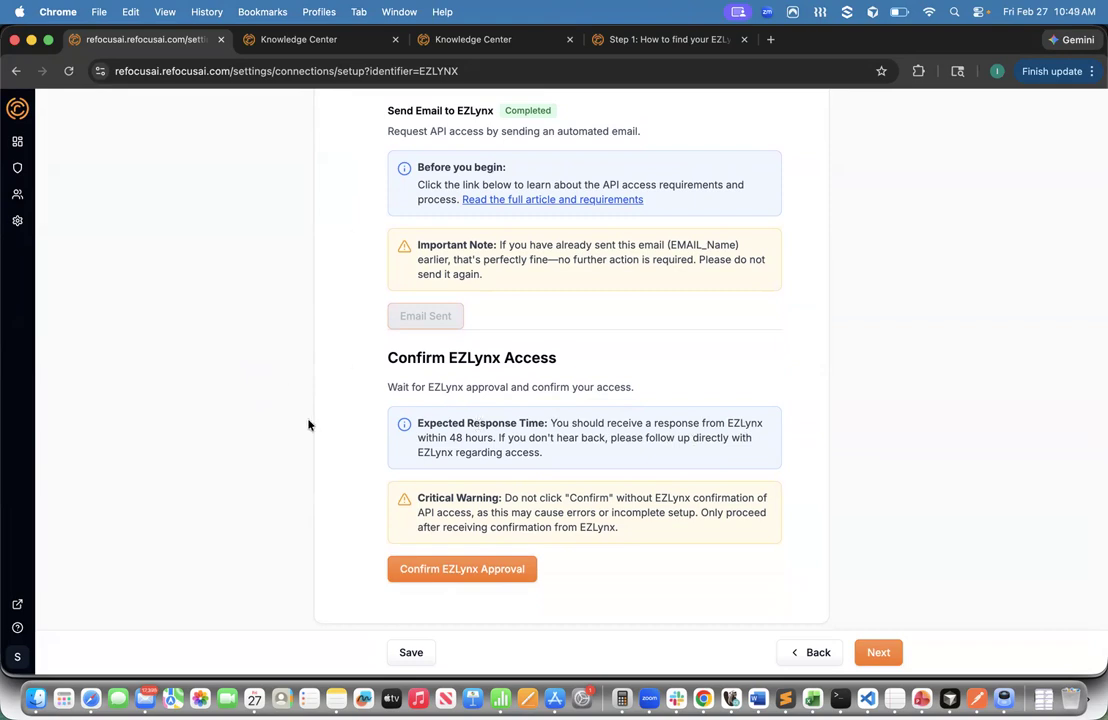
pyautogui.click(476, 572)
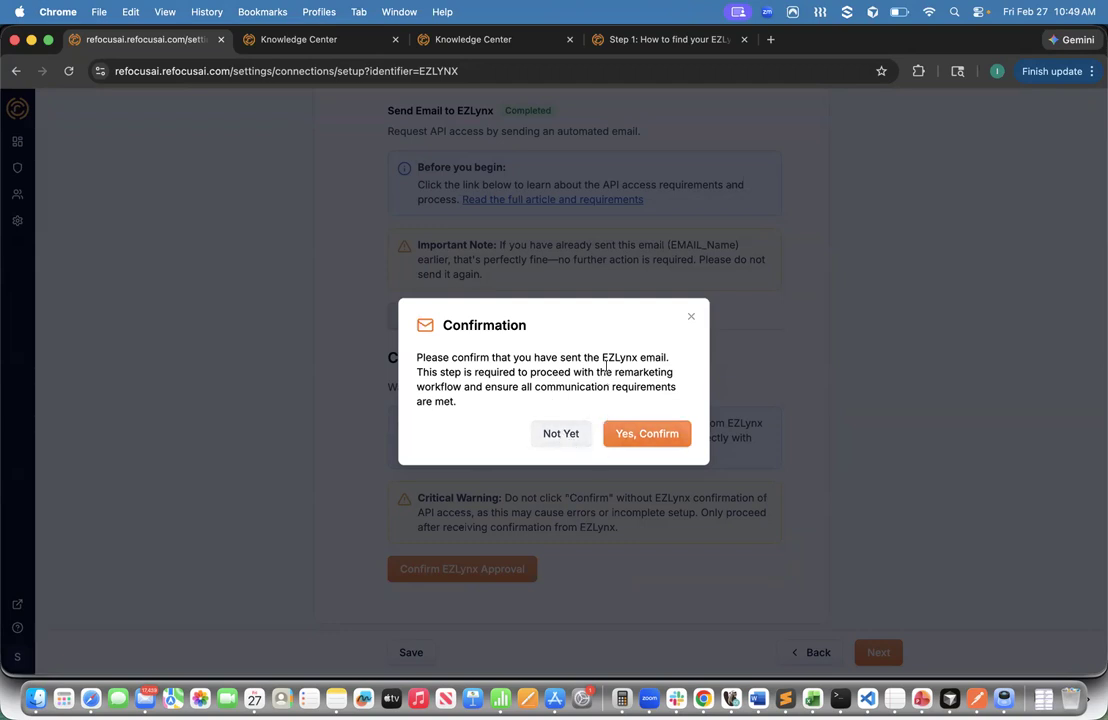
# - Confirm in the Confirmation dialog that the EZLynx approval email has been sent
pyautogui.click(630, 436)
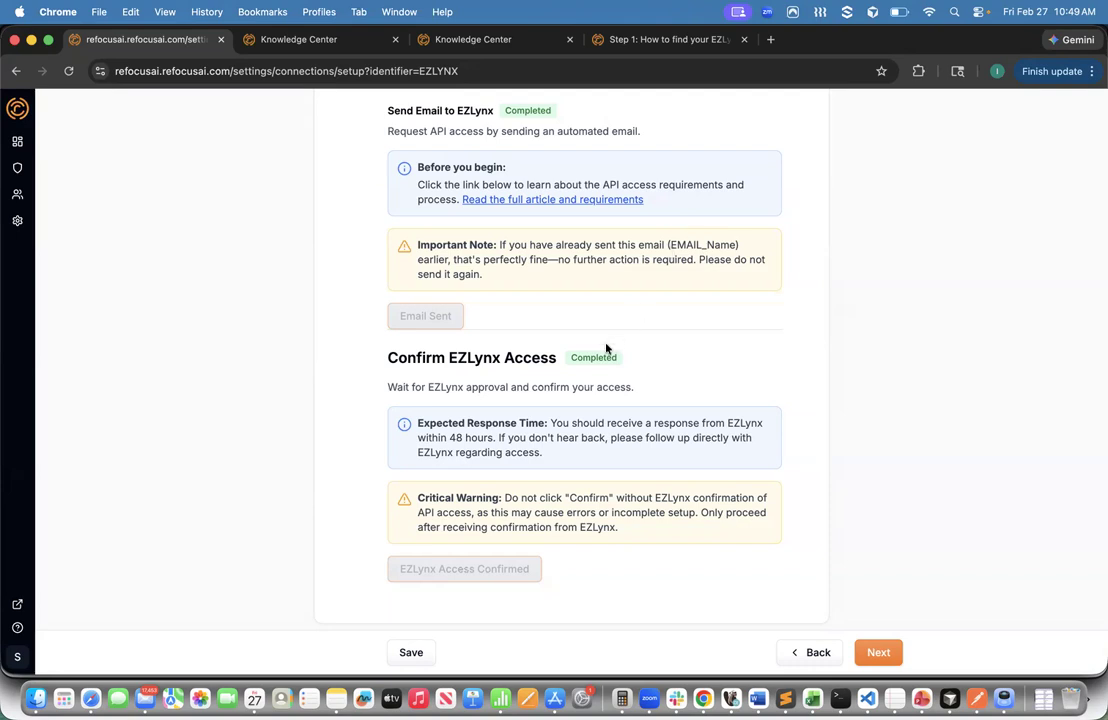
pyautogui.moveTo(571, 358); pyautogui.dragTo(596, 359)
pyautogui.click(618, 366)
# - Check that every Step 1 section shows Completed, then advance to Step 2's applicant-ID CSV upload
pyautogui.scroll(5, 557, 387)
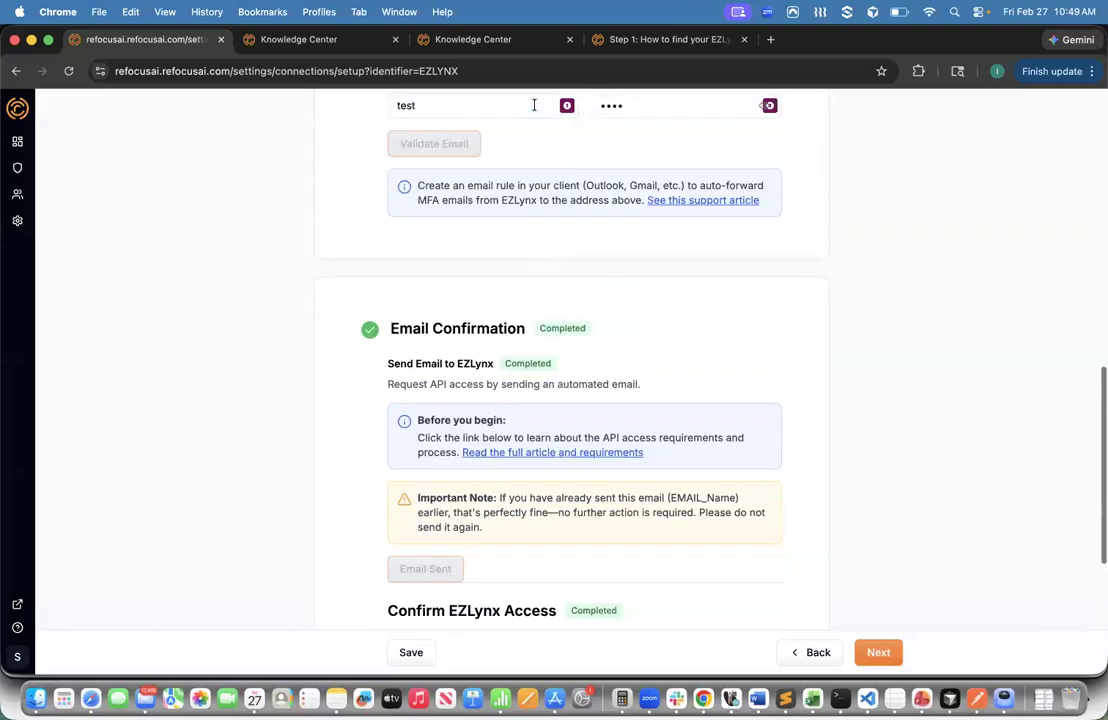
pyautogui.scroll(3, 568, 497)
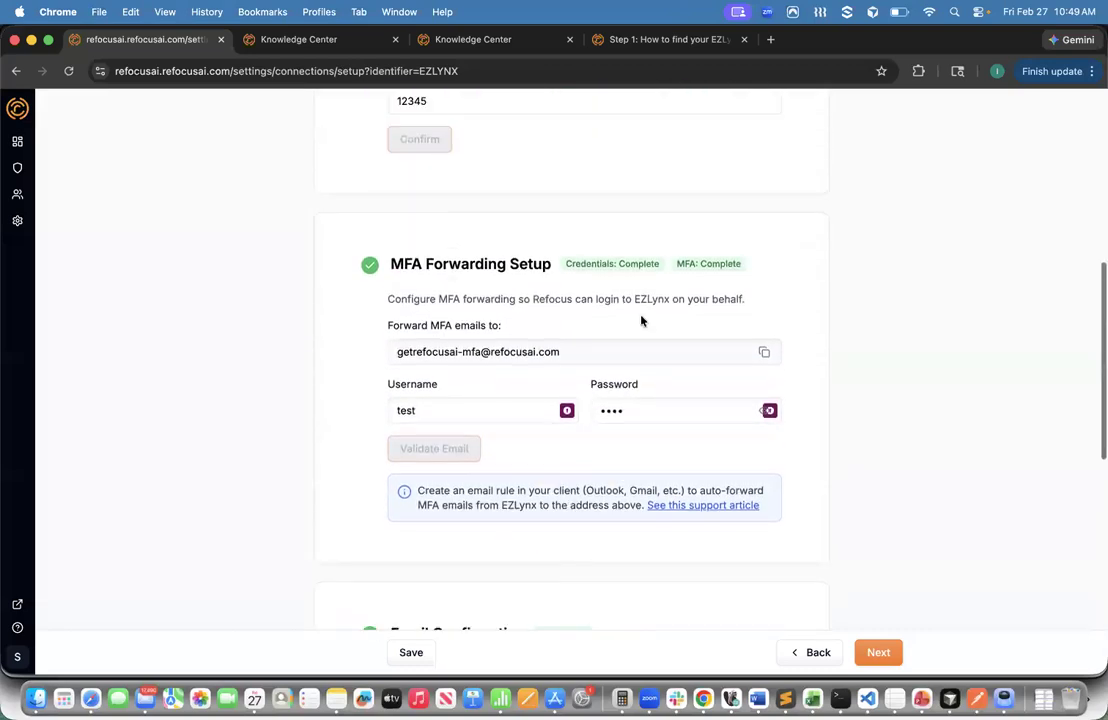
pyautogui.scroll(8, 687, 273)
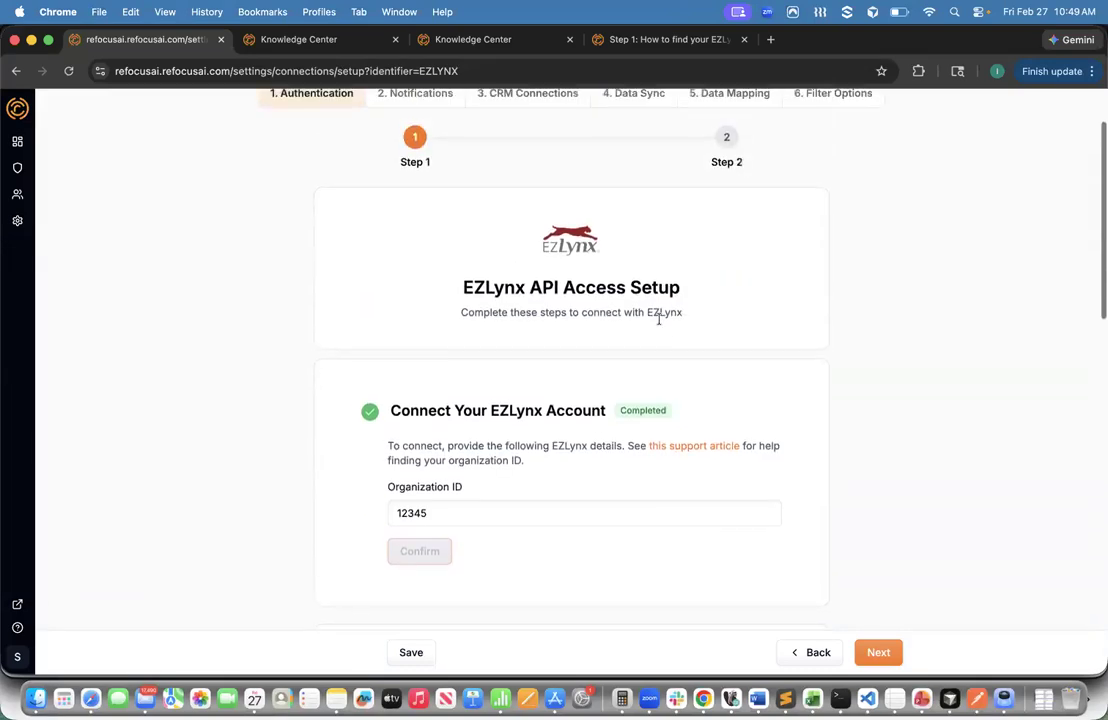
pyautogui.scroll(-15, 650, 330)
pyautogui.scroll(-3, 637, 407)
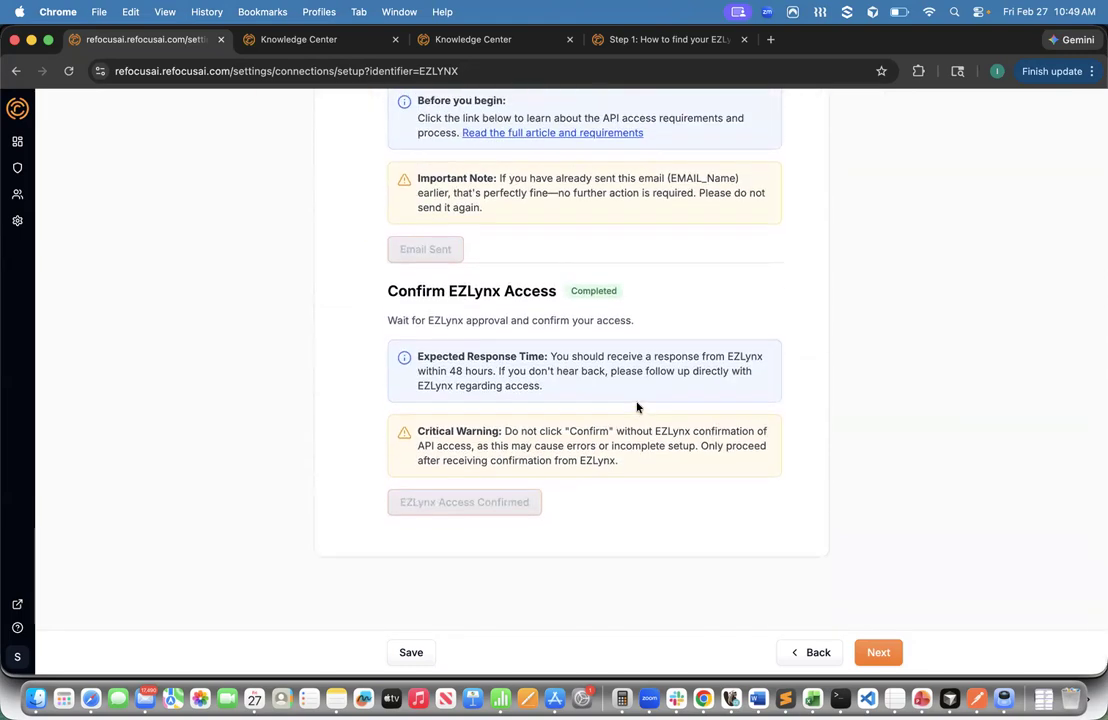
pyautogui.click(878, 653)
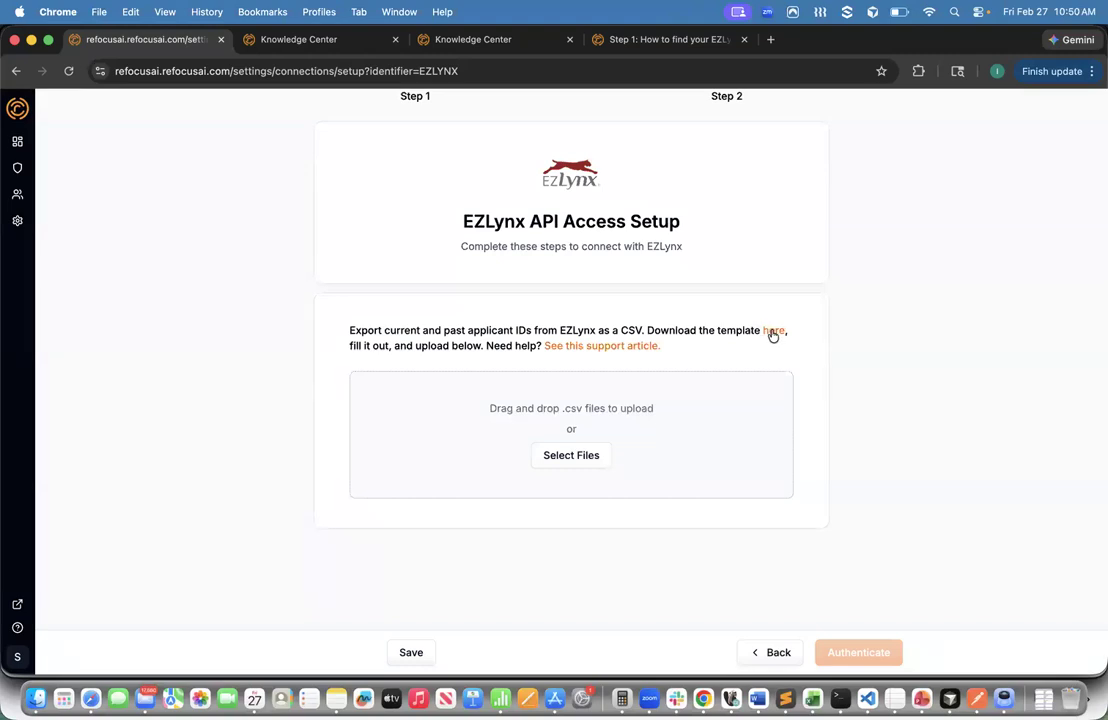
# - Read the support article on exporting policy IDs via the Policy Transaction Master report and CSV template
pyautogui.click(588, 348)
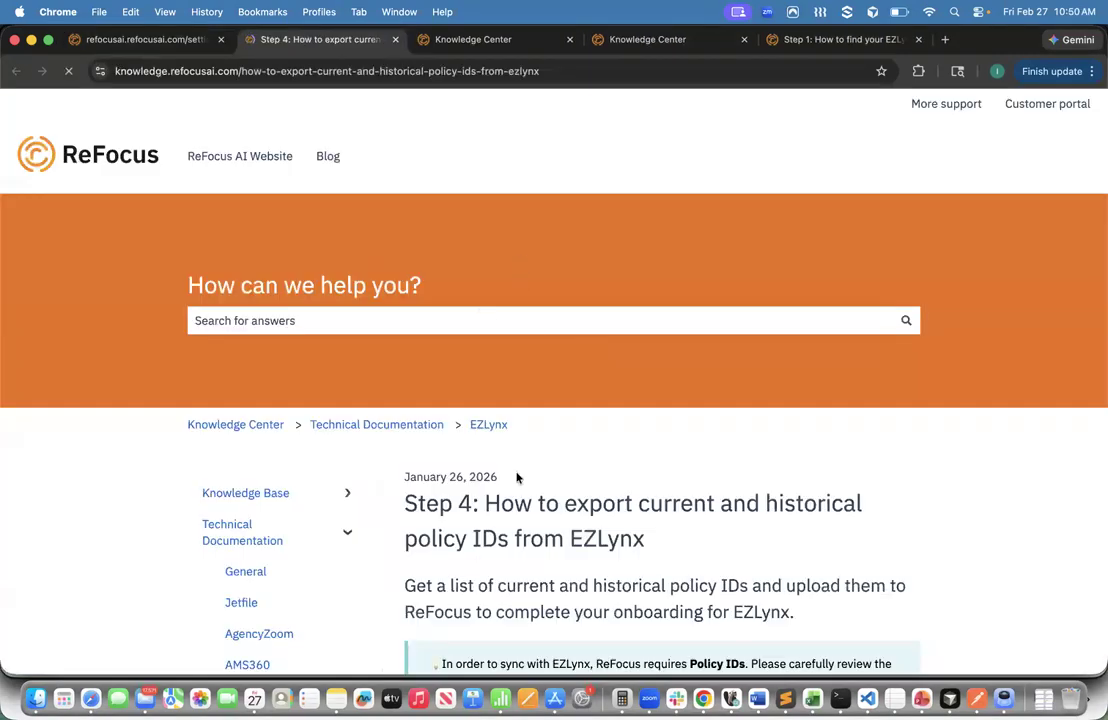
pyautogui.scroll(-5, 512, 490)
pyautogui.scroll(-4, 512, 493)
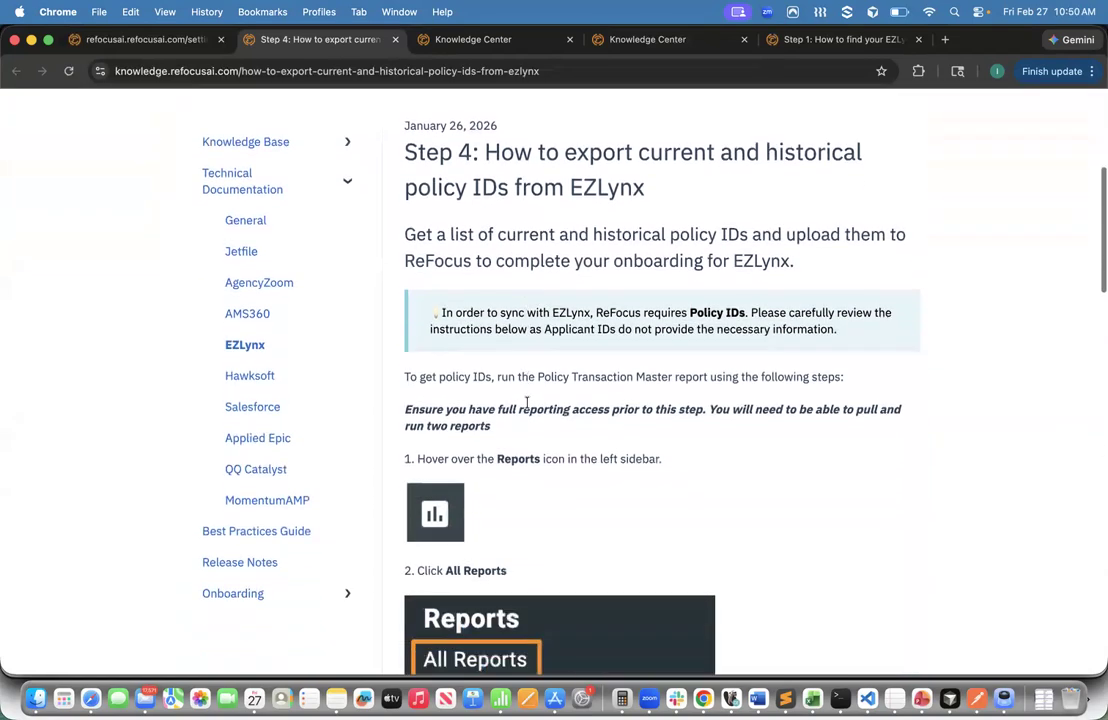
pyautogui.scroll(-5, 728, 384)
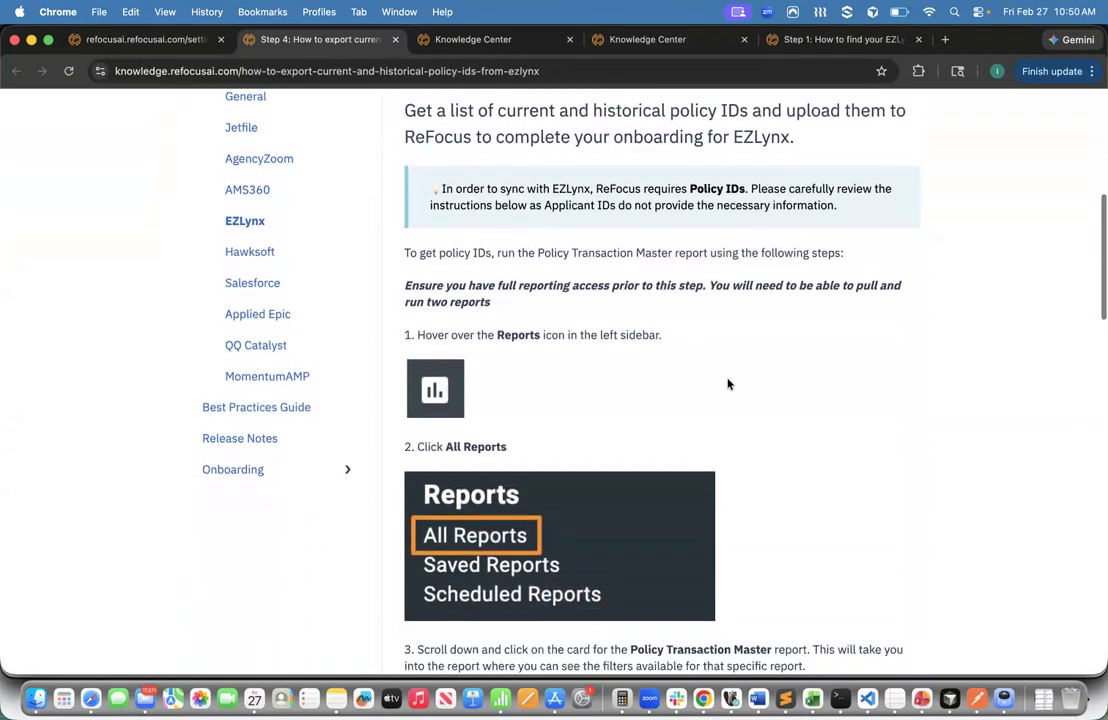
pyautogui.scroll(-14, 728, 384)
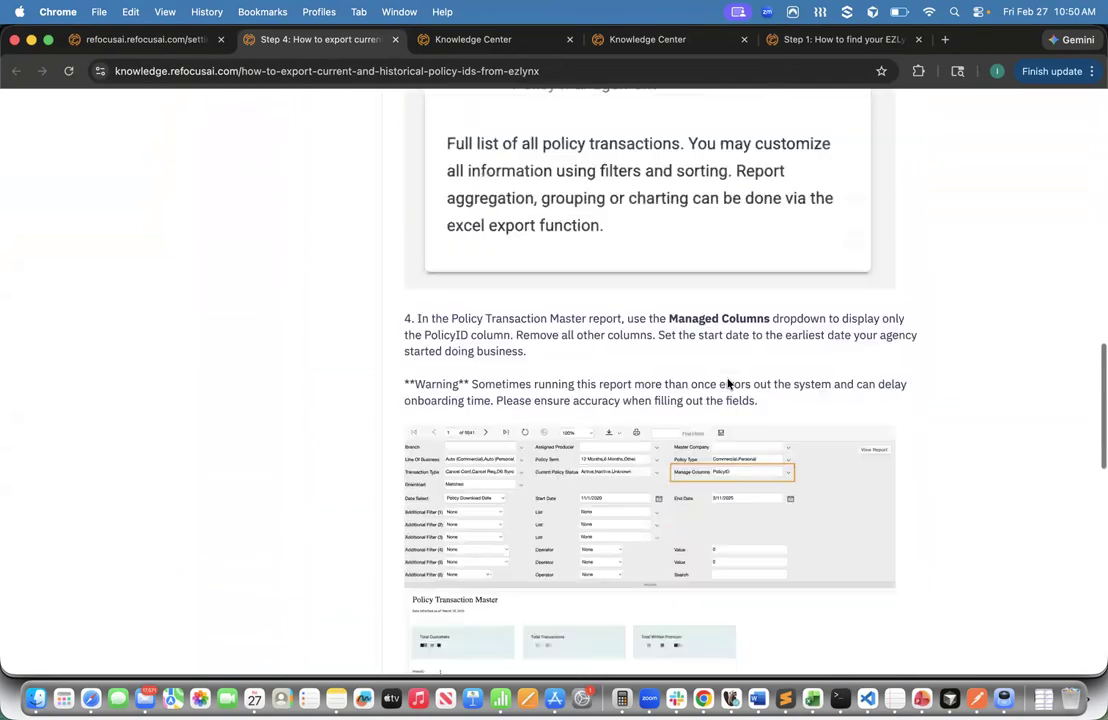
pyautogui.scroll(-8, 661, 405)
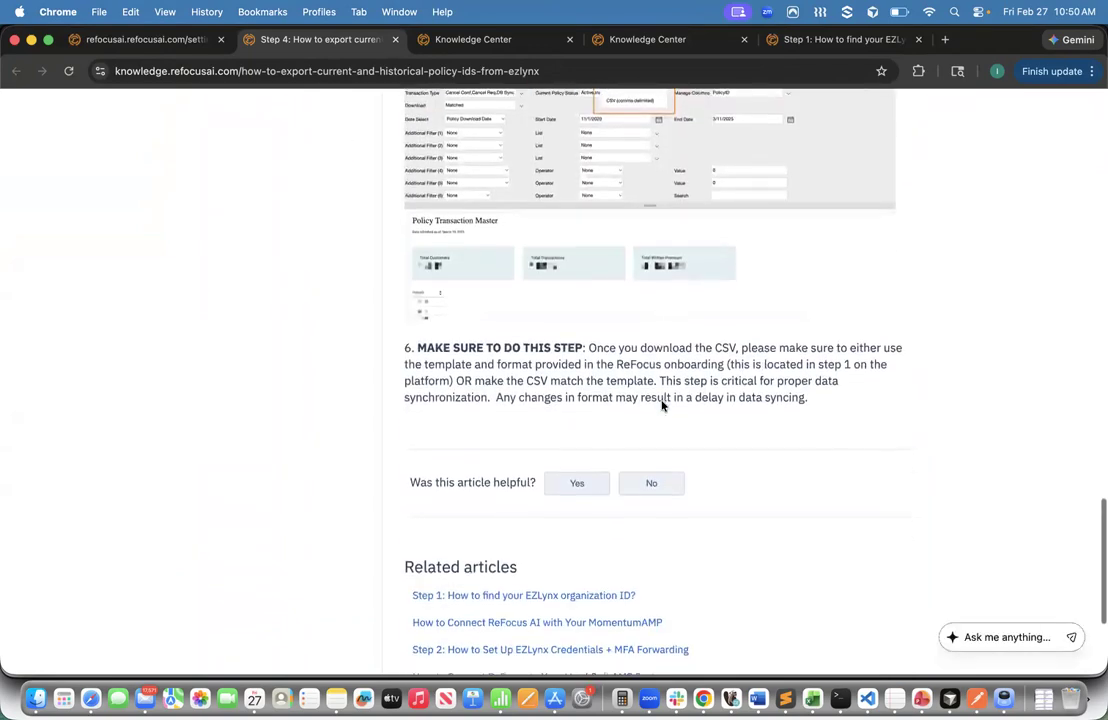
pyautogui.scroll(20, 661, 405)
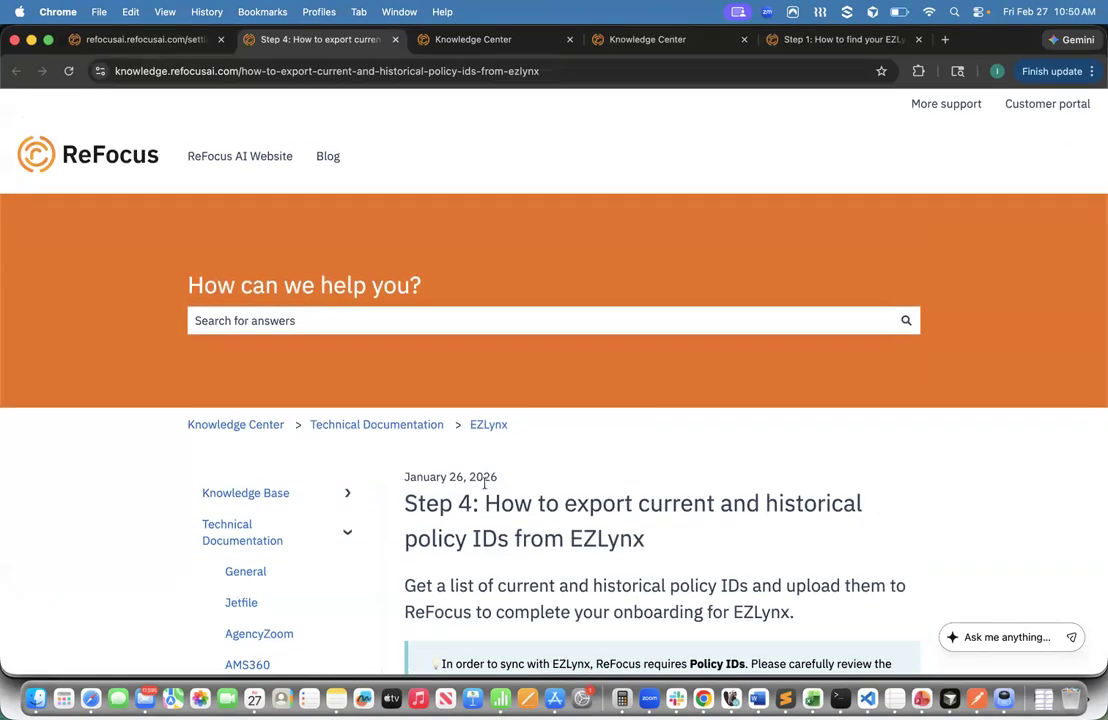
# - Go back to the refocusai.com tab and view the top of the Step 2 CSV upload page
pyautogui.click(131, 44)
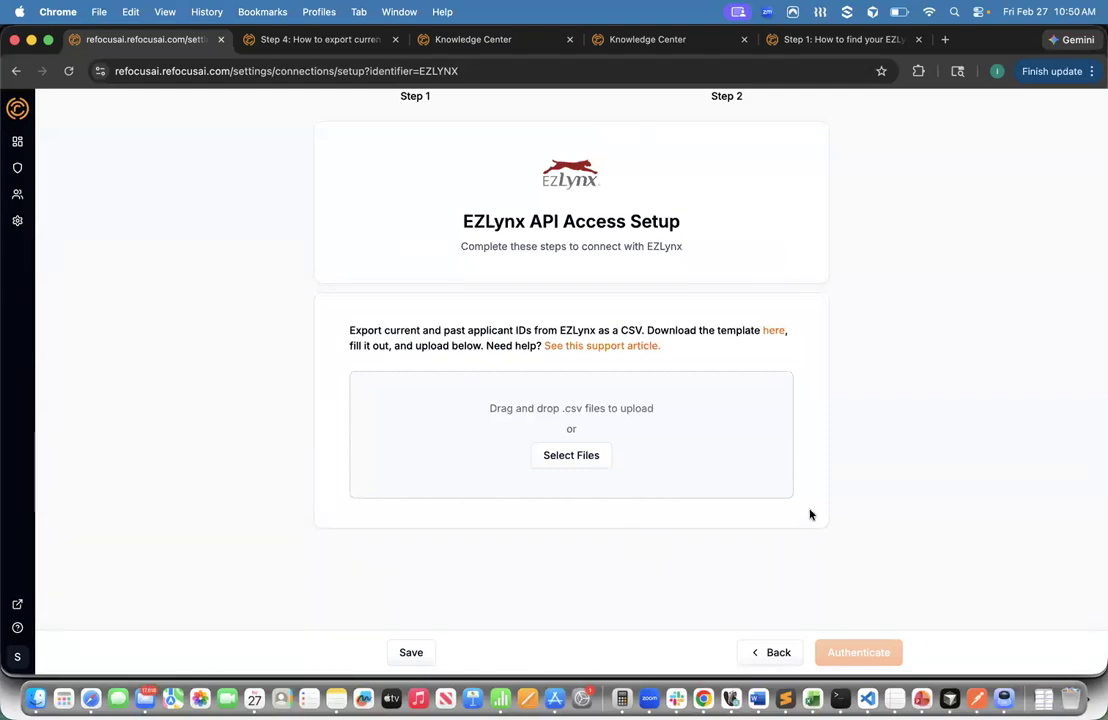
pyautogui.scroll(5, 810, 515)
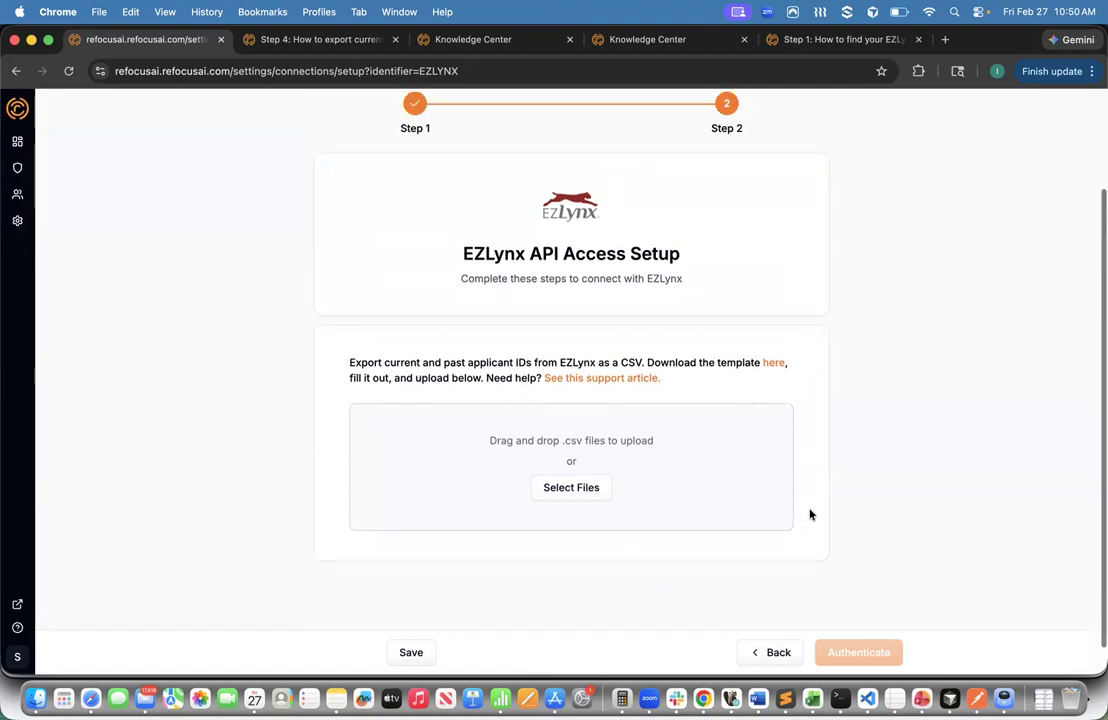